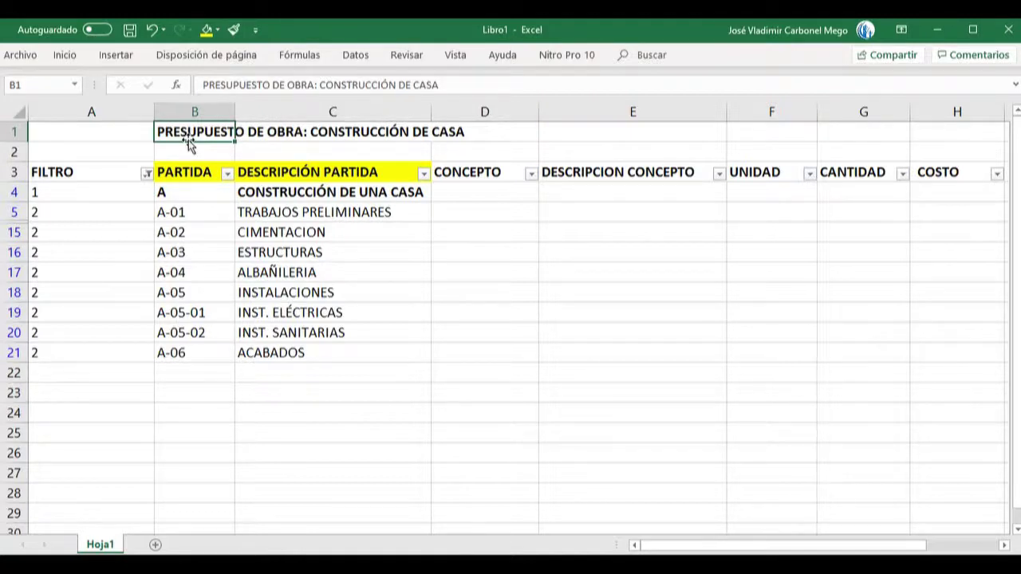
Examine the budget title and the PARTIDA column heading of the sheet.
click(317, 134)
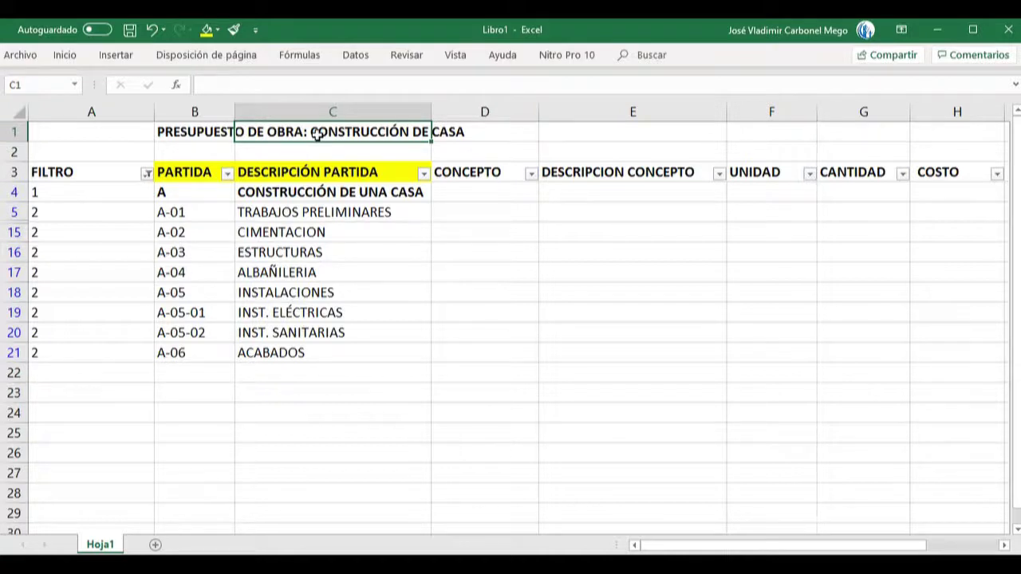
key(Left)
key(Down)
key(Down)
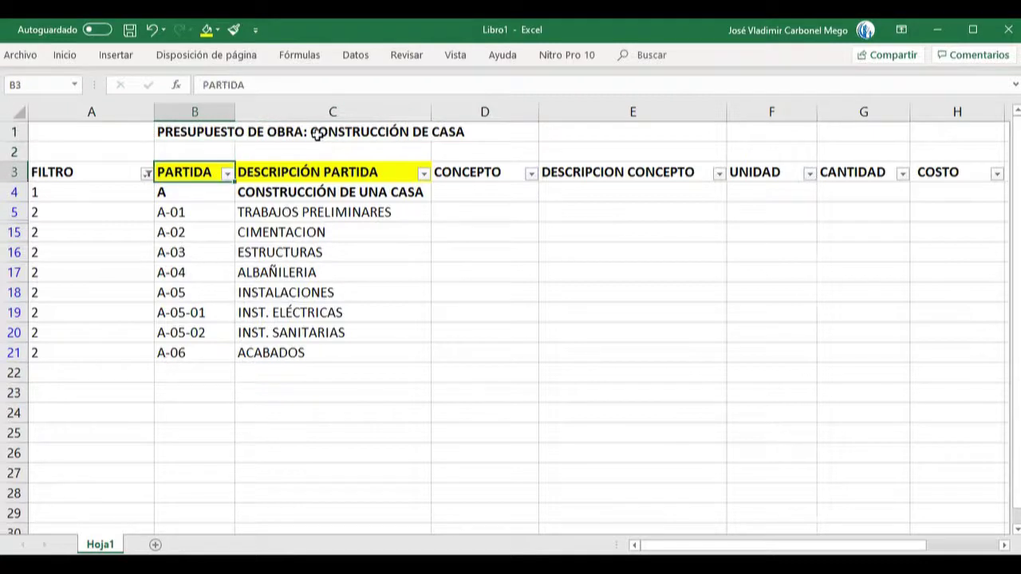
Select the partida codes and descriptions from CONSTRUCCIÓN DE UNA CASA through ACABADOS.
key(Down)
key(Right)
key(Left)
key(shift+Right)
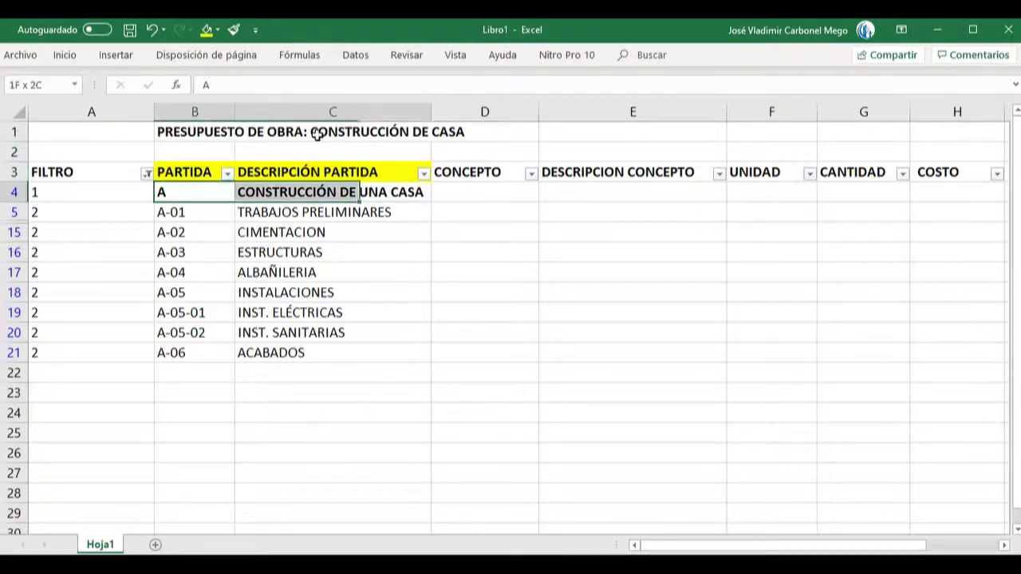
key(shift+Down)
key(shift+Down)
key(shift+Down)
key(shift+Down)
key(shift+Down)
key(shift+Down)
key(shift+Down)
key(shift+Down)
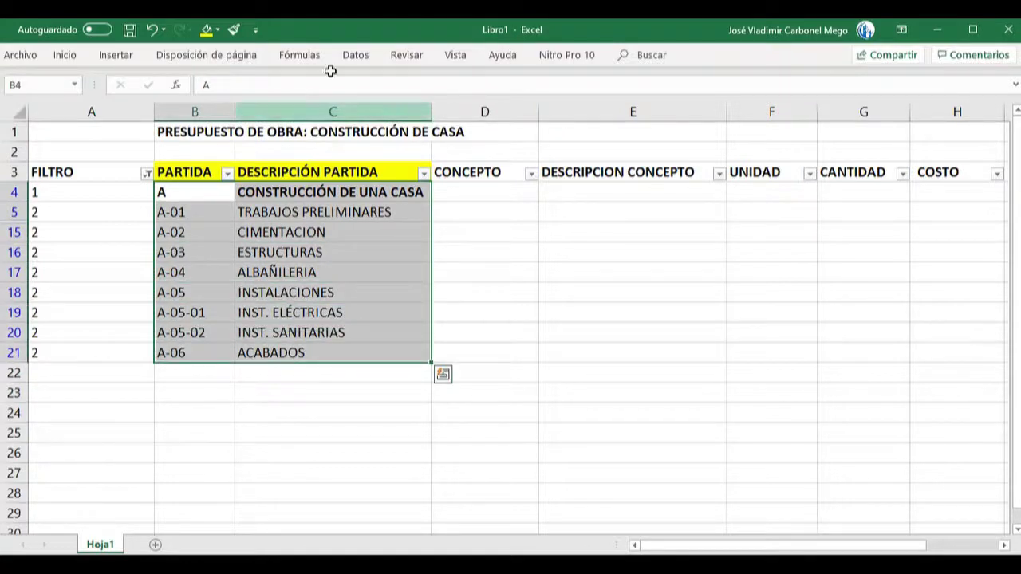
Examine each partida code and description in order, from A CONSTRUCCIÓN DE UNA CASA to A-06 ACABADOS.
click(261, 192)
key(Left)
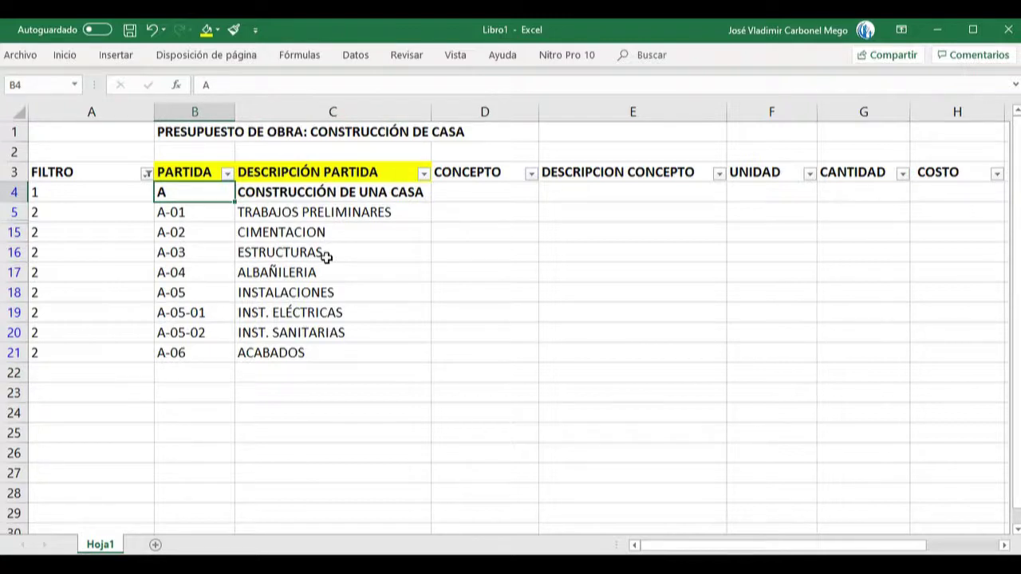
key(Right)
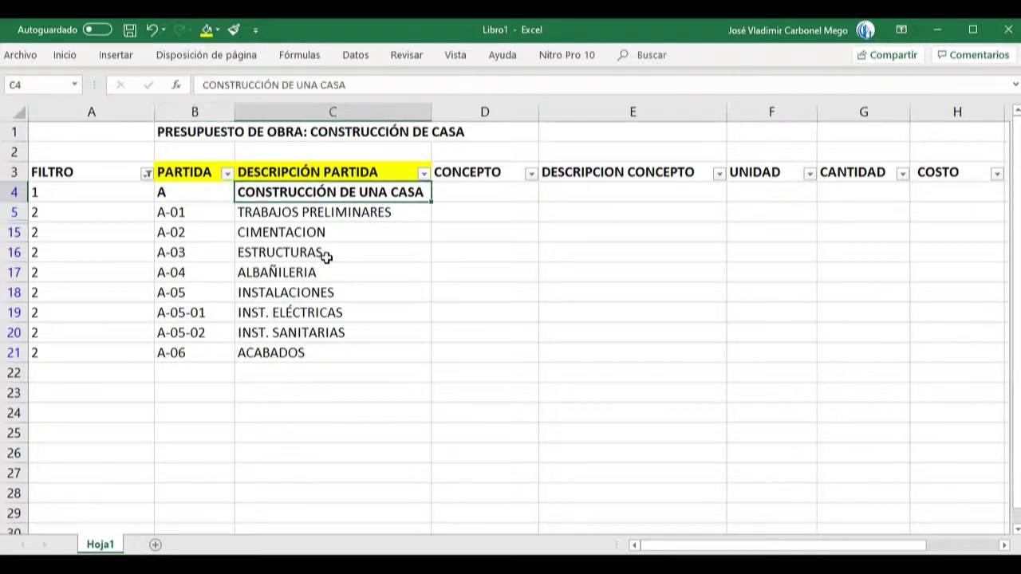
key(Down)
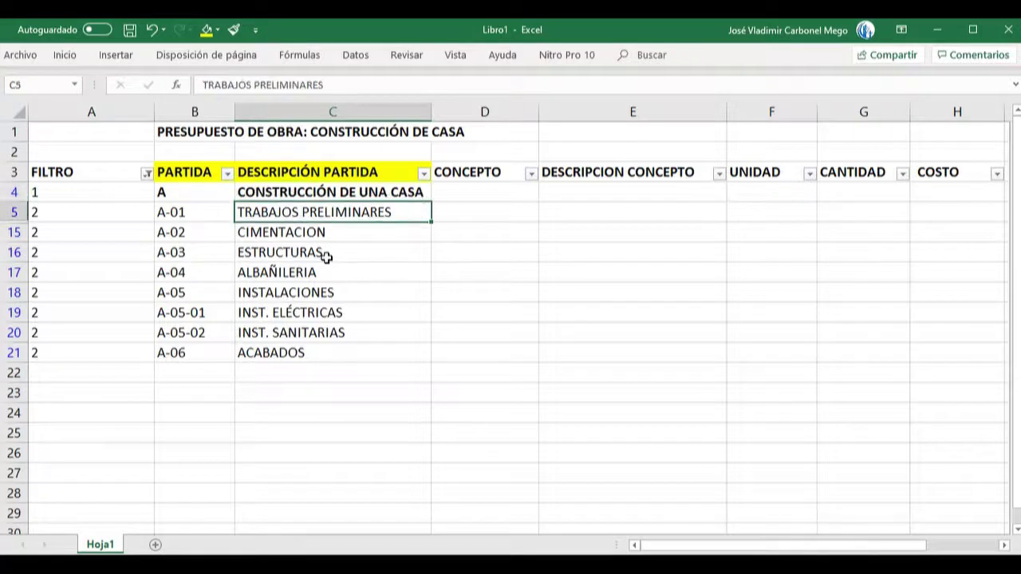
key(Up)
key(Down)
key(Left)
key(Right)
key(Down)
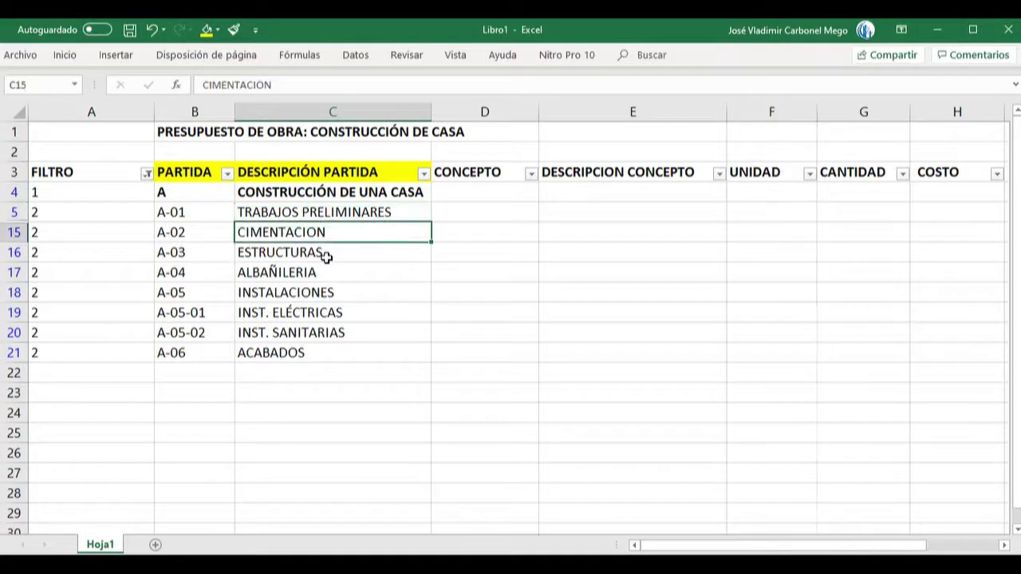
key(Down)
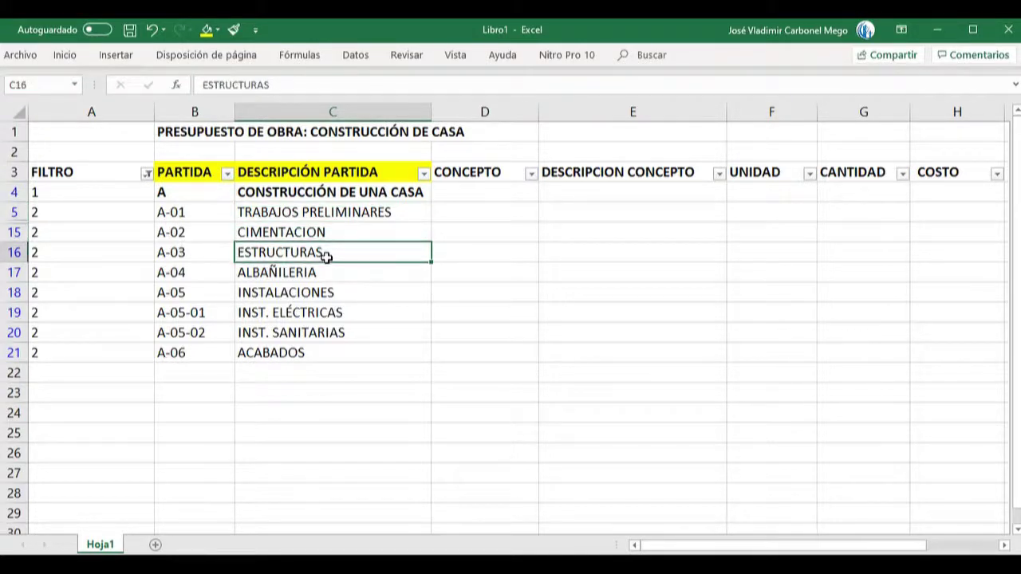
key(Down)
key(Down)
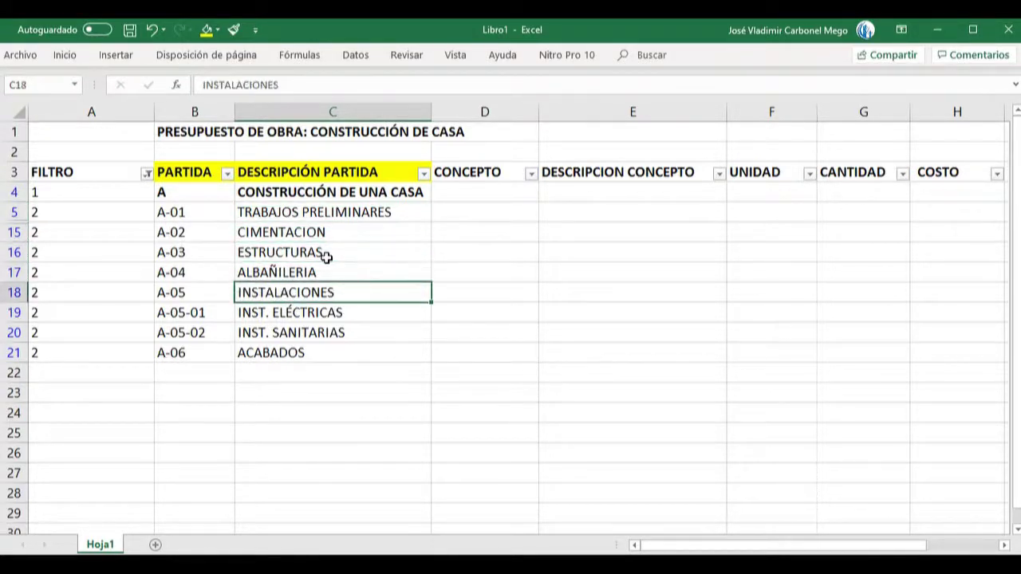
key(Down)
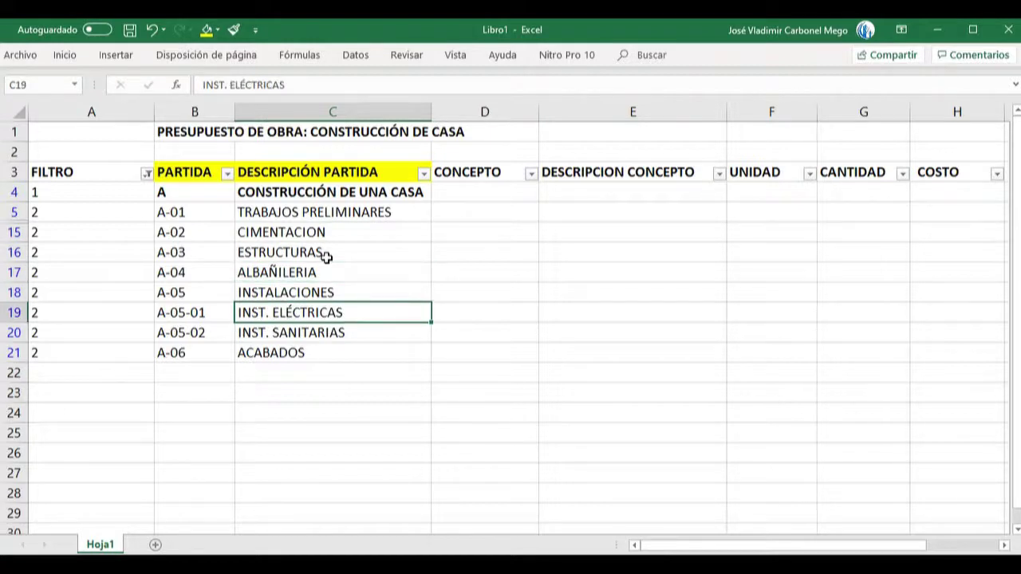
key(Left)
key(Right)
key(Down)
key(Down)
key(Left)
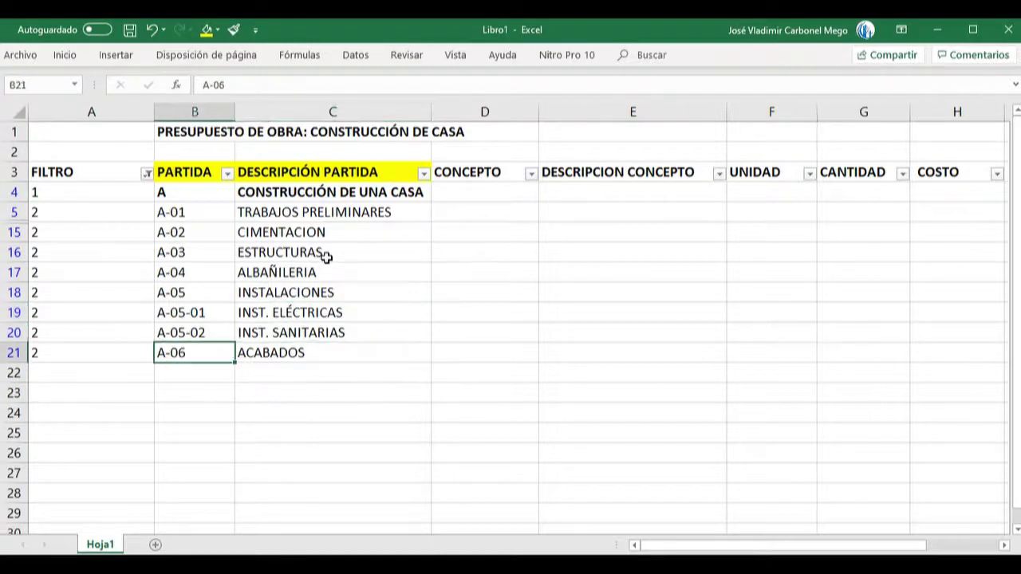
key(Right)
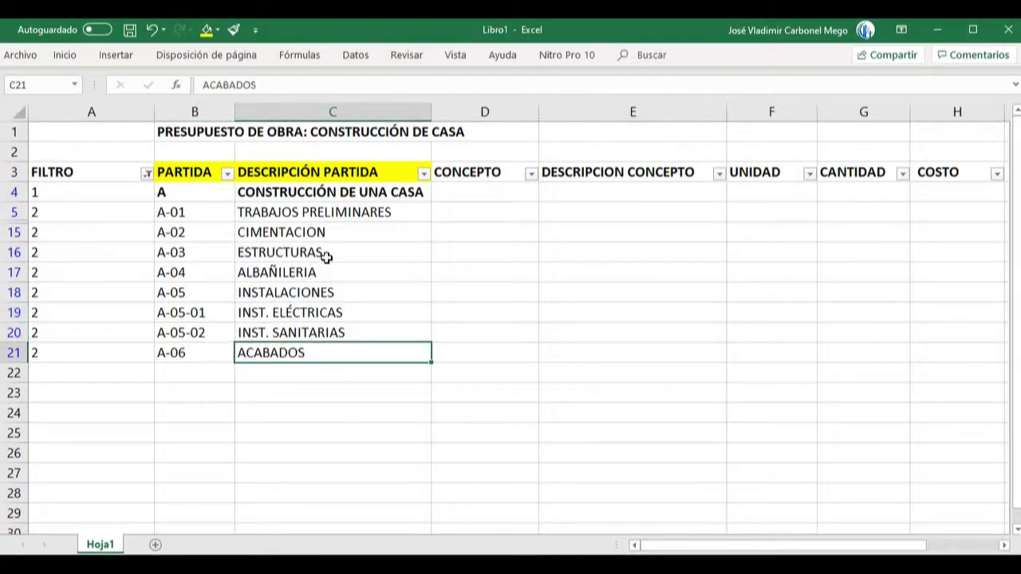
Review the second-level partidas again between TRABAJOS PRELIMINARES and ACABADOS, checking their codes and descriptions.
key(Up)
key(Up)
key(Up)
key(Up)
key(Up)
key(Up)
key(Up)
key(Left)
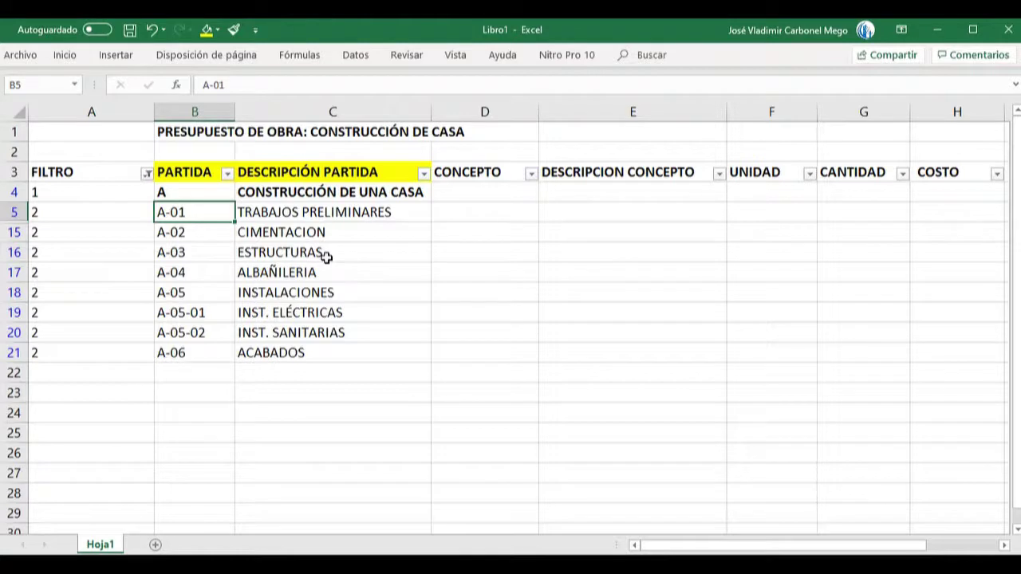
key(Right)
key(Down)
key(Down)
key(Down)
key(Down)
key(Down)
key(Down)
key(Down)
key(Up)
key(Up)
key(Up)
key(Up)
key(Up)
key(Up)
key(Up)
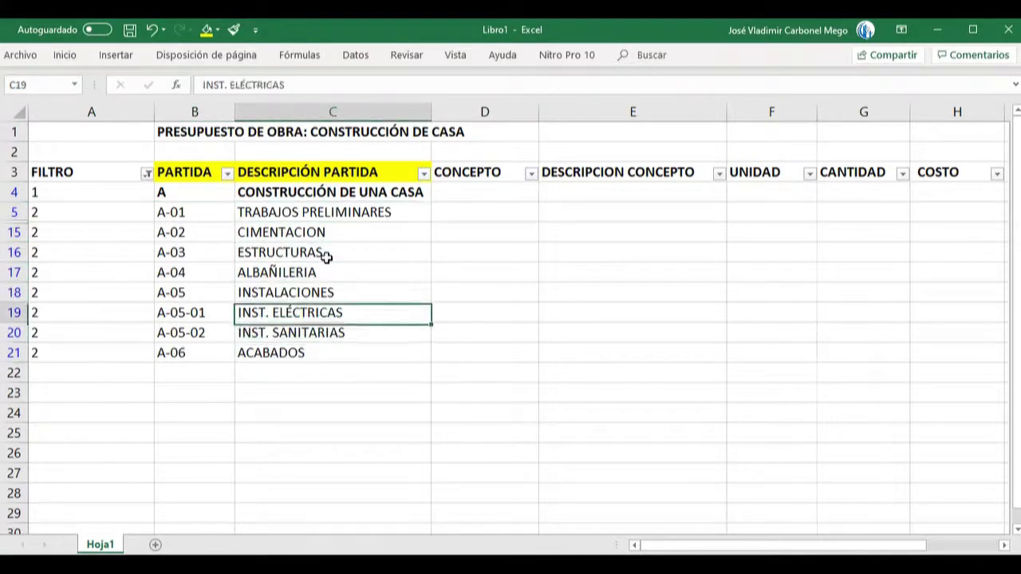
Compare the main partida codes starting at A-01 with the sub-partida A-05-01 INST. ELÉCTRICAS.
key(Left)
key(Right)
key(Left)
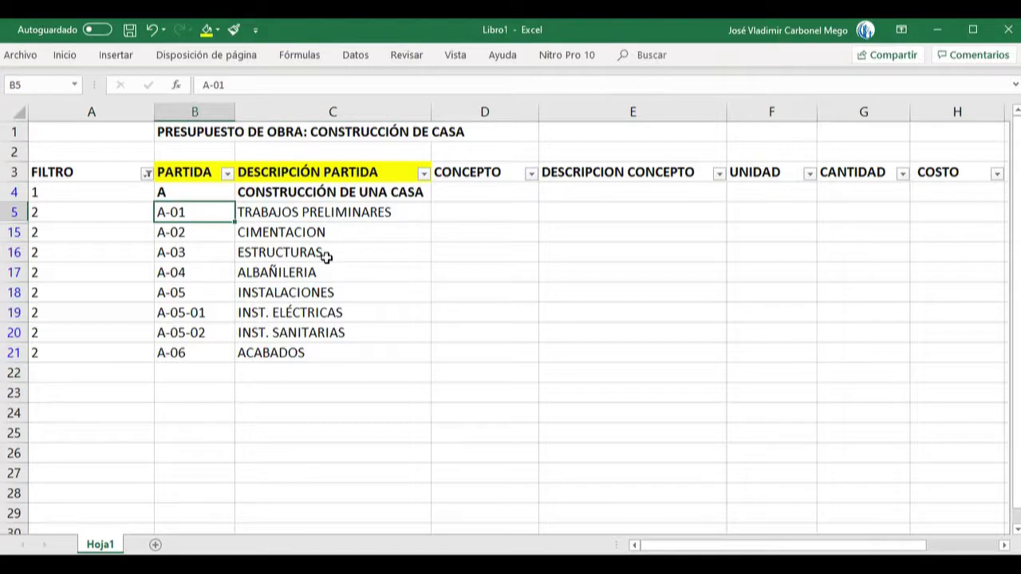
key(Down)
key(Down)
key(Down)
key(Down)
key(Down)
key(Down)
key(Up)
key(Right)
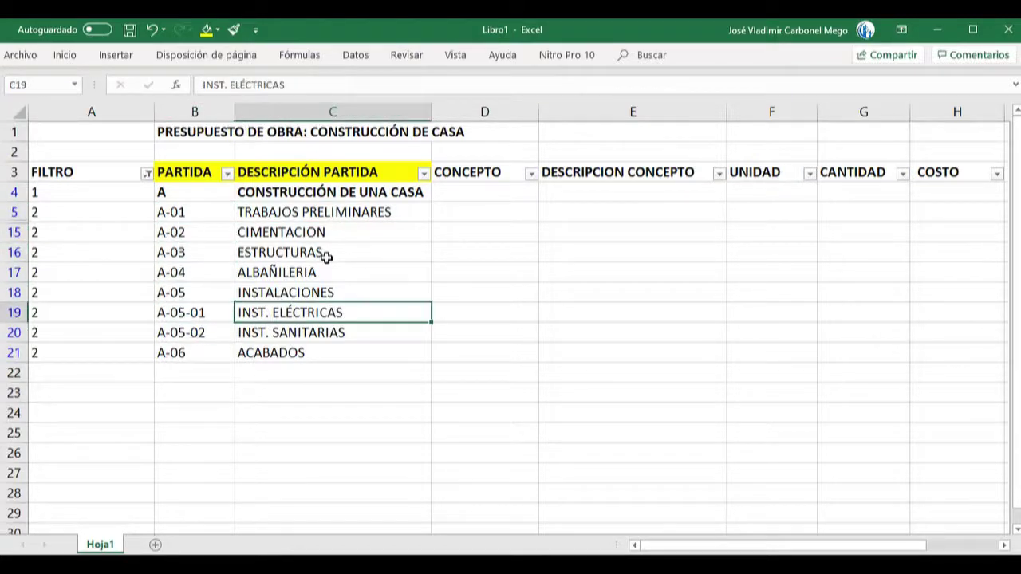
key(Left)
key(Right)
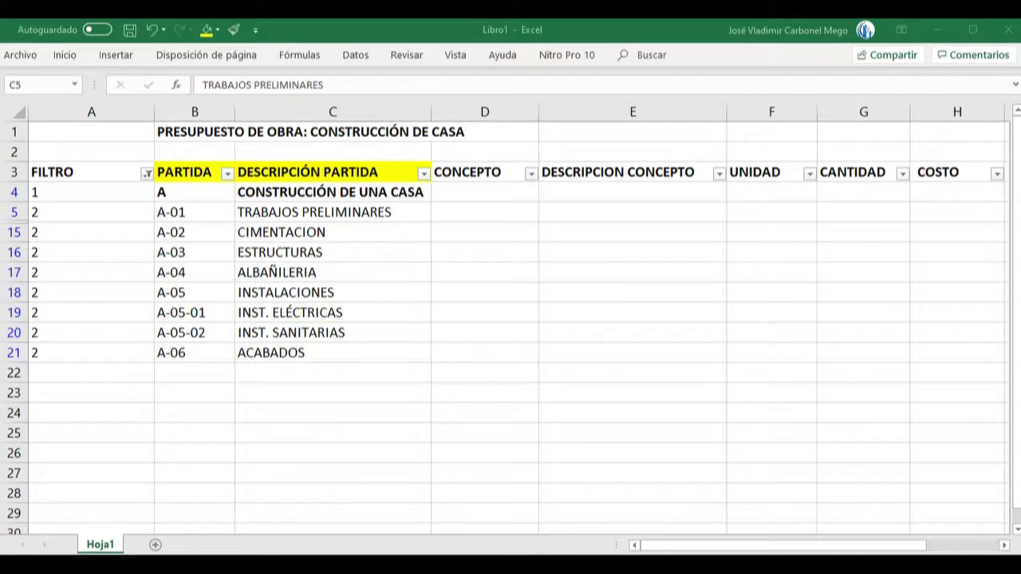
Check the partida descriptions one by one from TRABAJOS PRELIMINARES to ACABADOS, ending back on TRABAJOS PRELIMINARES.
click(285, 212)
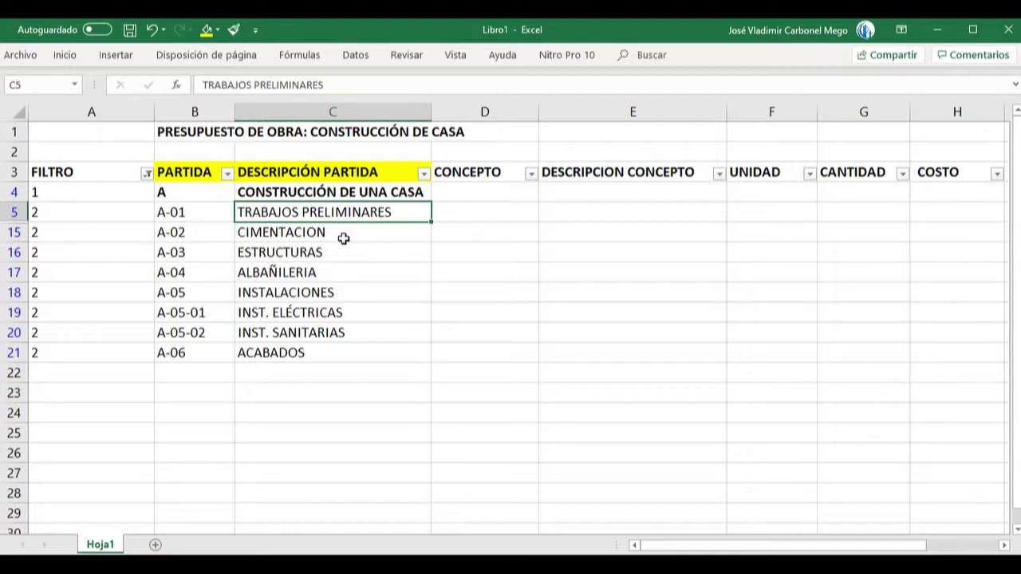
click(273, 233)
click(276, 252)
click(278, 273)
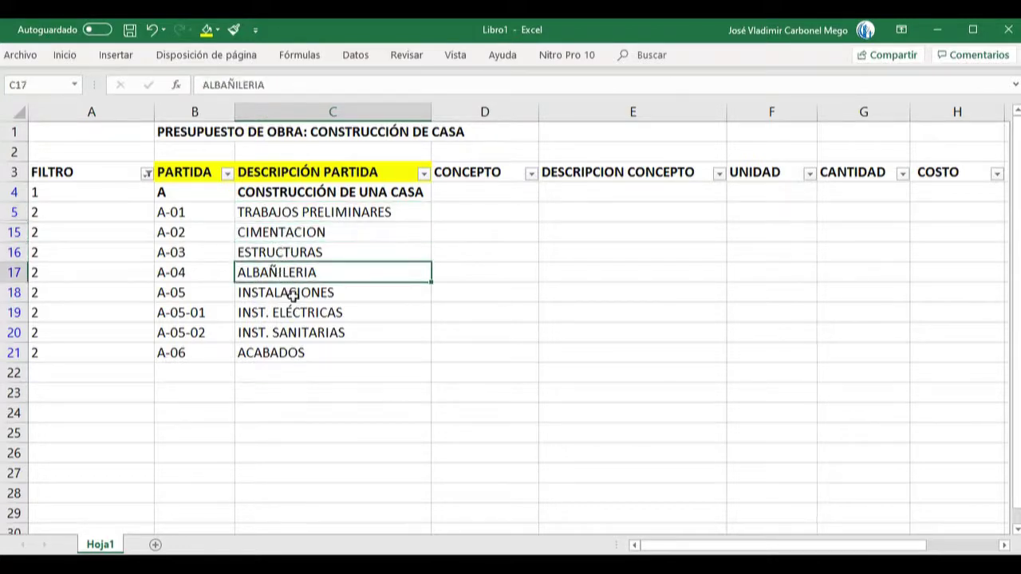
click(290, 293)
click(290, 314)
click(292, 332)
click(274, 354)
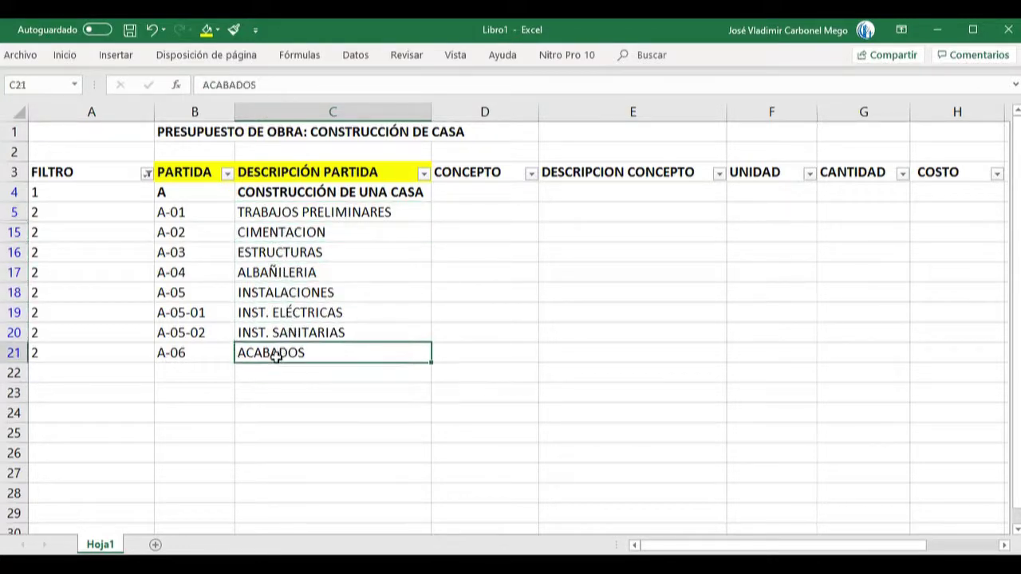
click(300, 214)
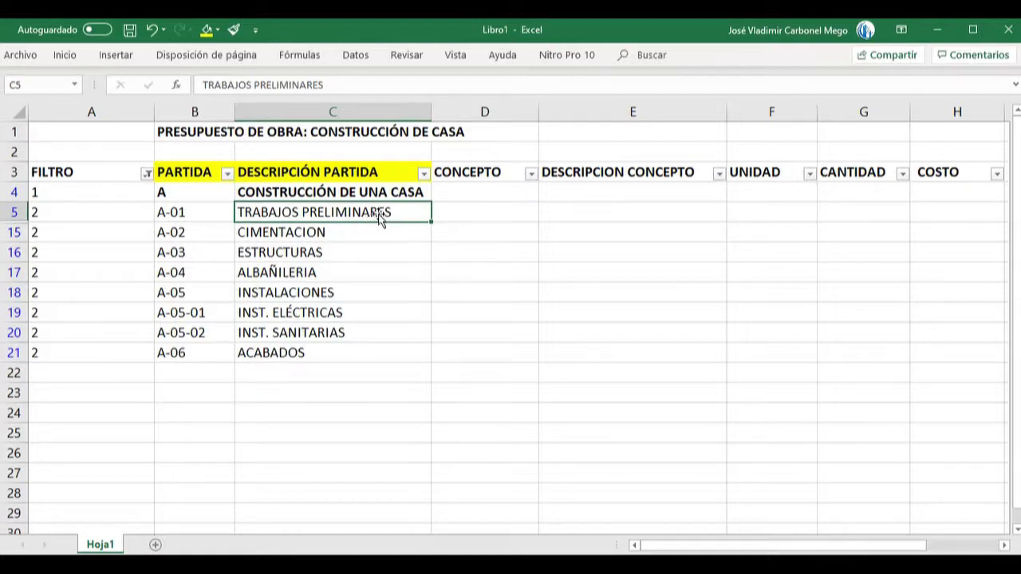
Add level 3 to the FILTRO column filter so that levels 1, 2 and 3 are shown.
click(147, 175)
click(43, 365)
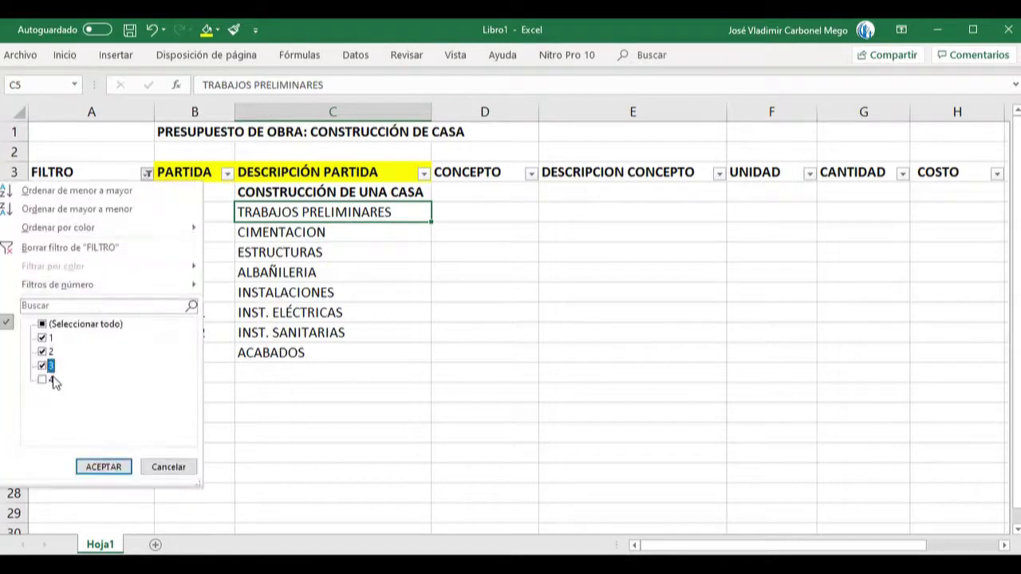
click(104, 468)
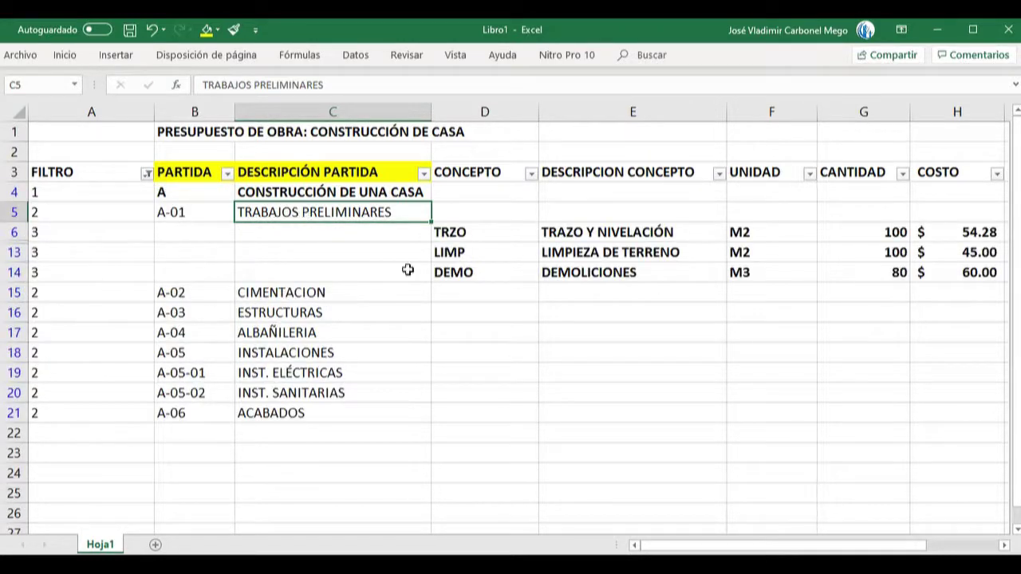
Examine the TRZO concept's data across its row, from code and description to unit, quantity, cost and amount.
key(Right)
key(Down)
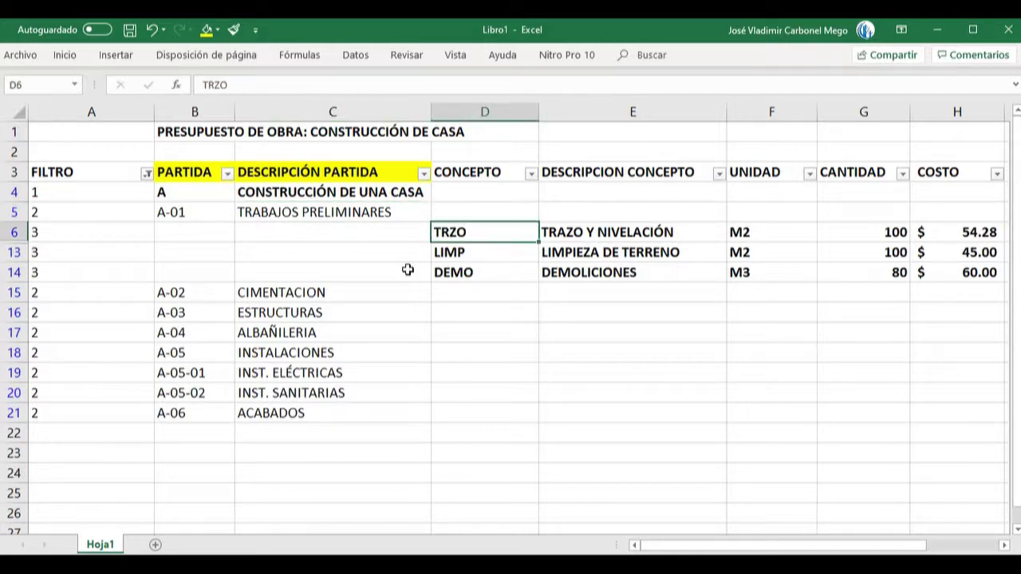
key(Right)
key(Right)
key(Right)
key(Right)
key(Right)
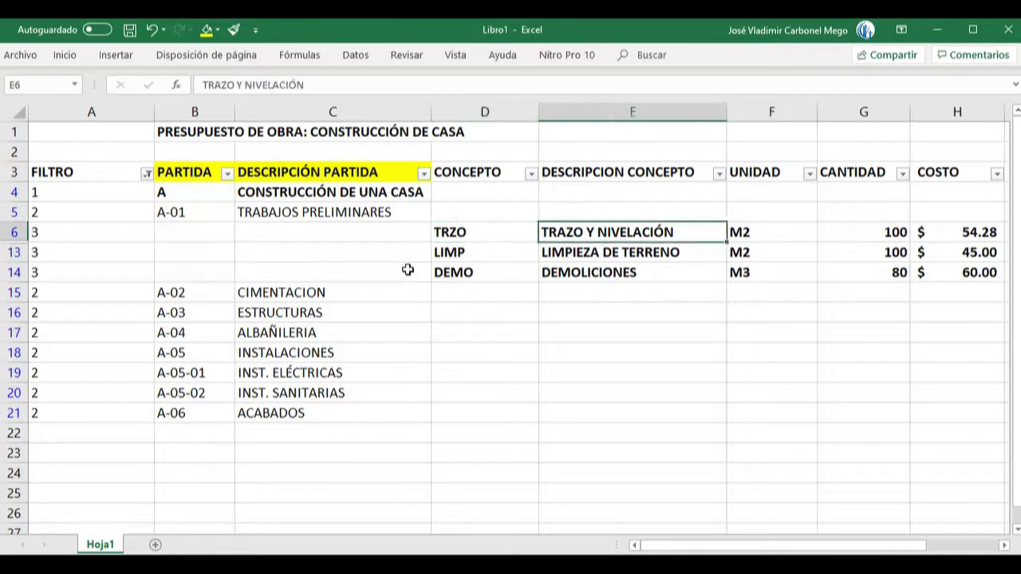
key(Left)
key(Left)
key(Left)
key(Left)
key(Left)
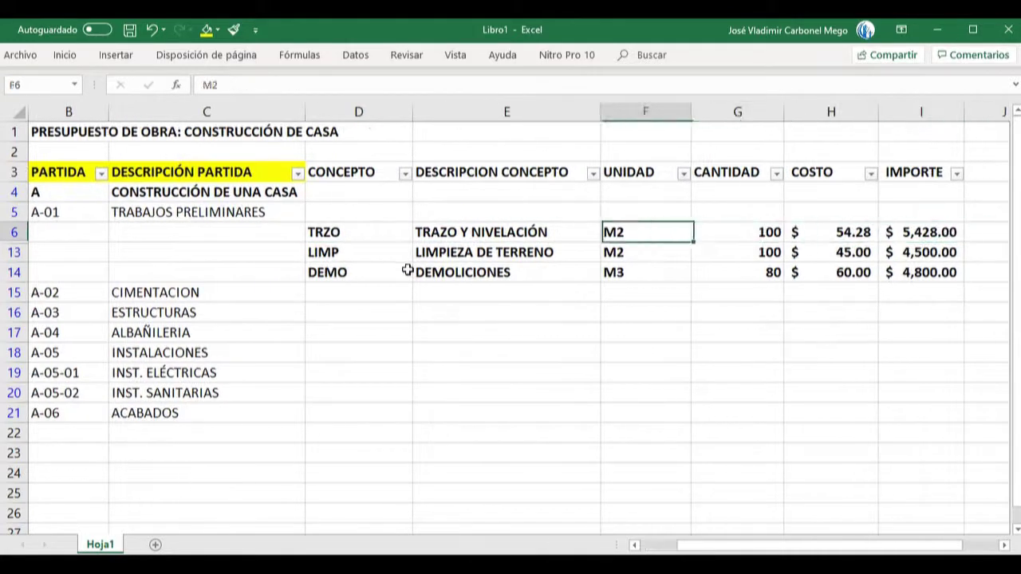
key(Right)
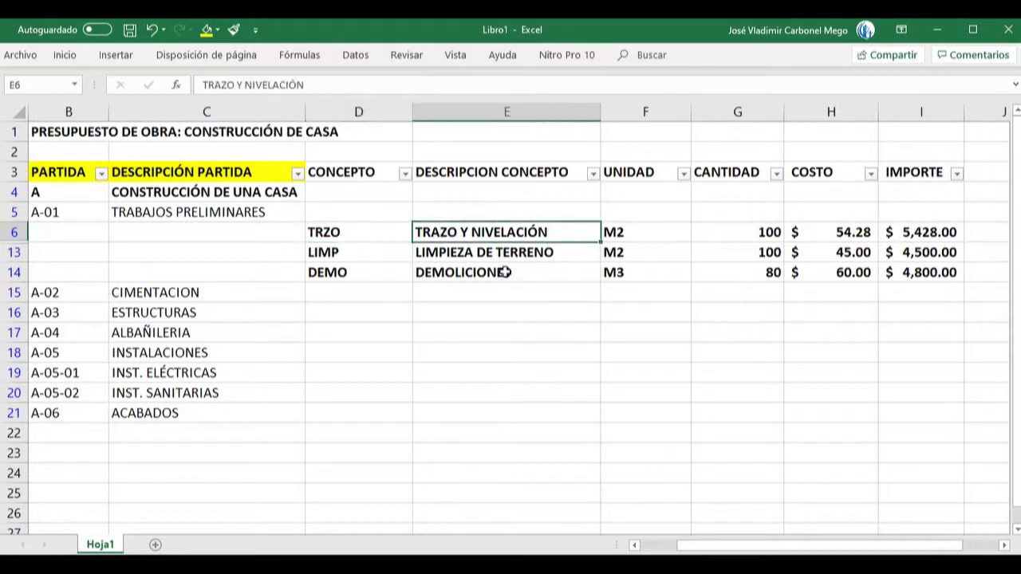
Review the concept descriptions under TRABAJOS PRELIMINARES and compare them with the CIMENTACION partida.
key(Down)
key(Down)
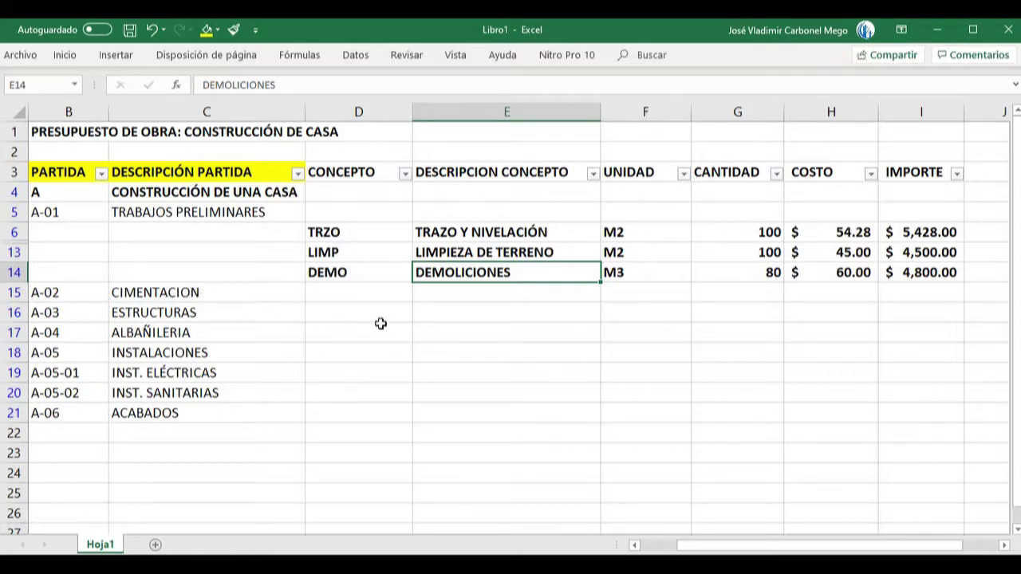
click(155, 295)
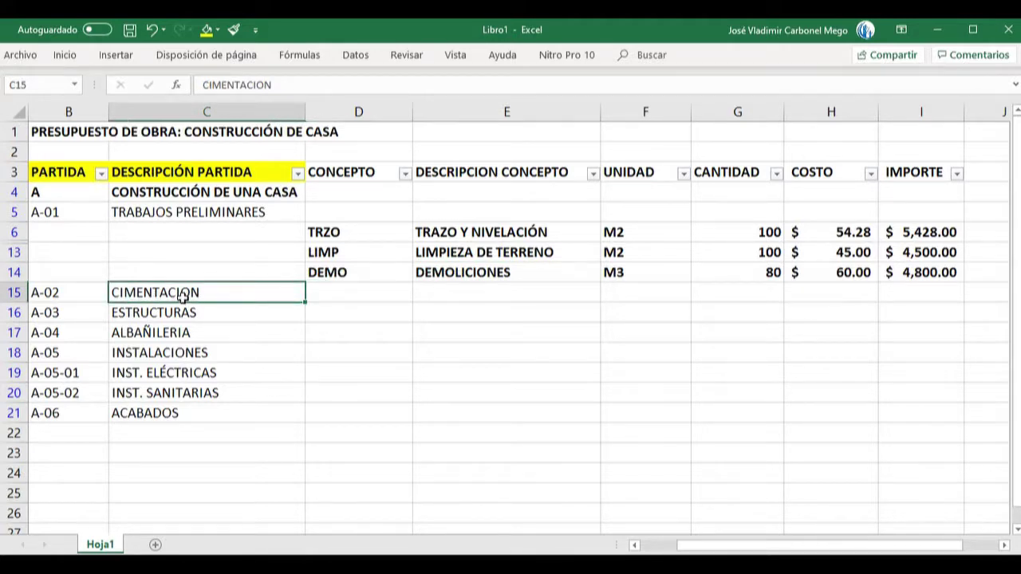
click(486, 232)
key(Down)
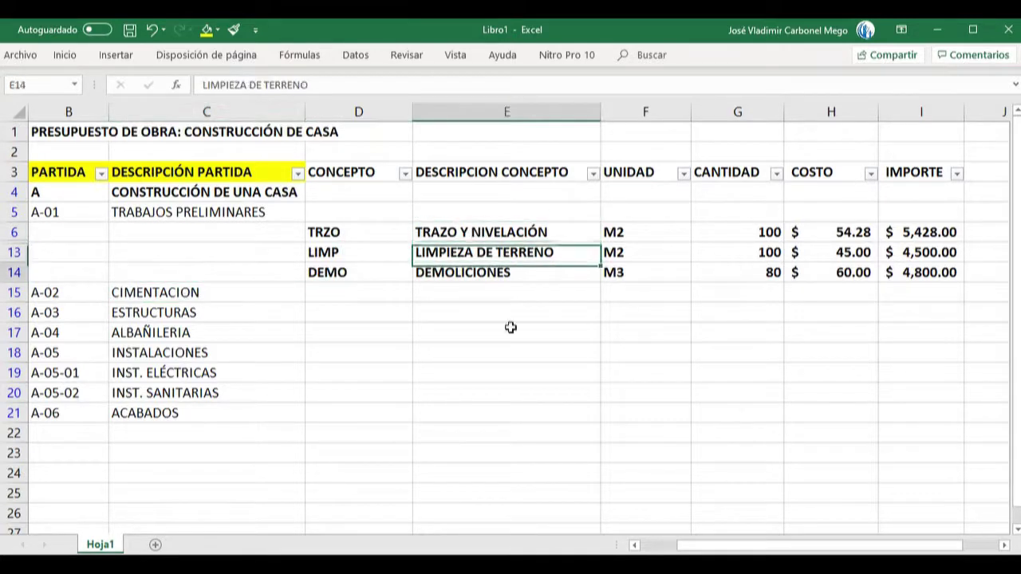
key(Up)
key(Up)
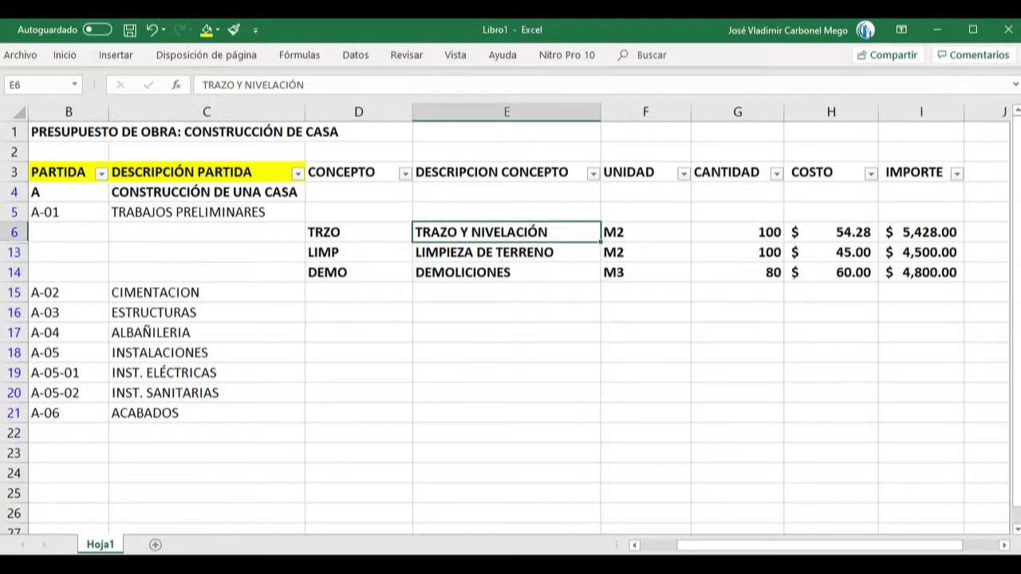
Examine the code, description and unit of measure of the TRAZO Y NIVELACIÓN concept.
click(489, 232)
key(Left)
key(Right)
key(Right)
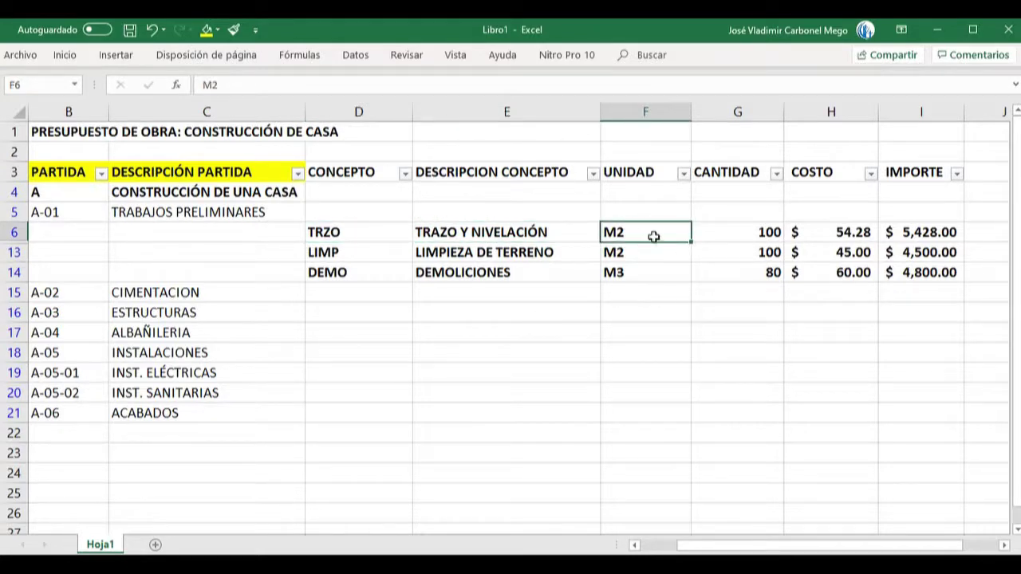
key(Down)
key(Up)
key(Left)
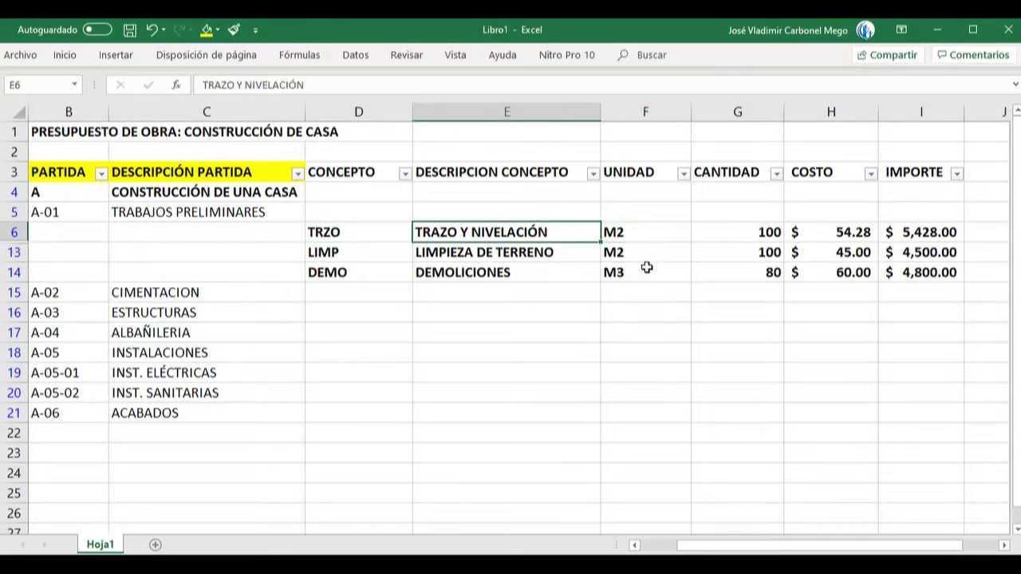
key(Right)
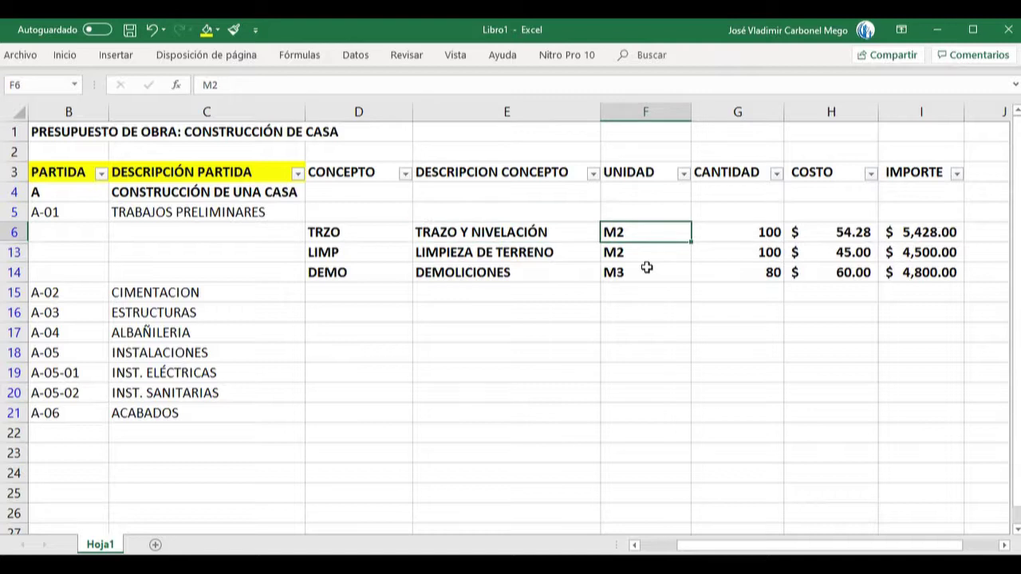
Compare the units of measure of the TRAZO Y NIVELACIÓN, LIMPIEZA DE TERRENO and DEMOLICIONES concepts.
click(549, 233)
key(Right)
key(Down)
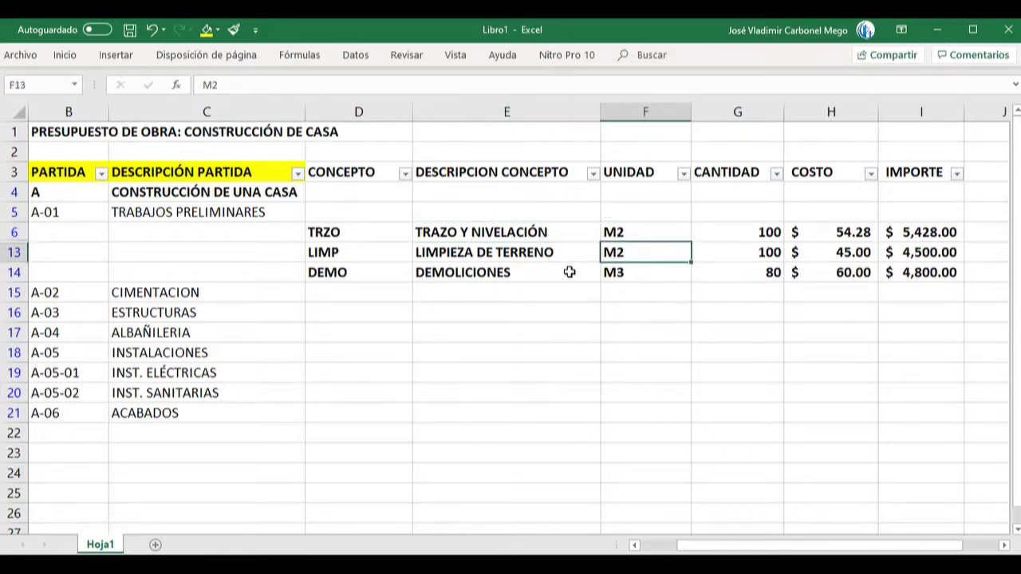
key(Up)
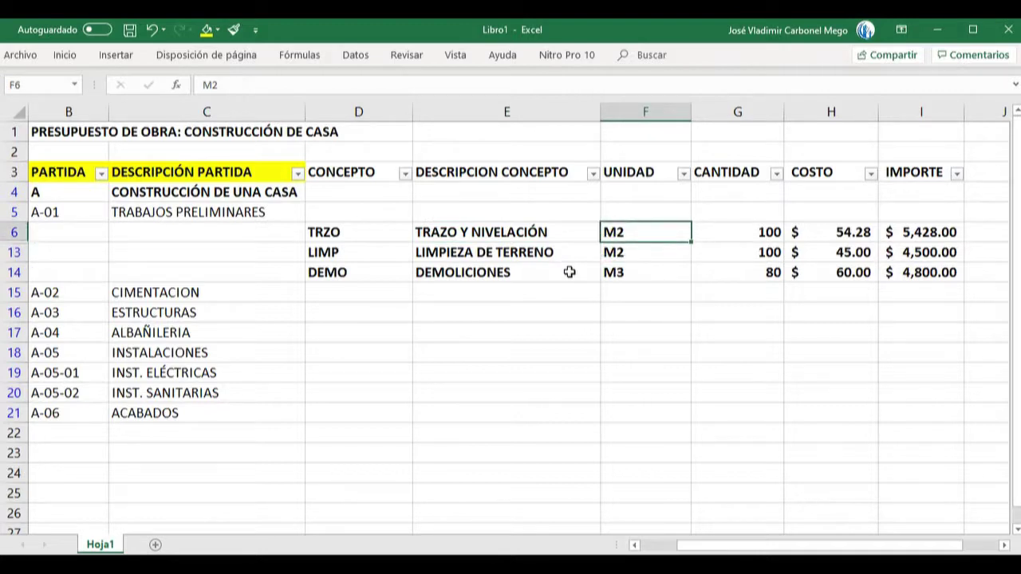
key(Down)
key(Down)
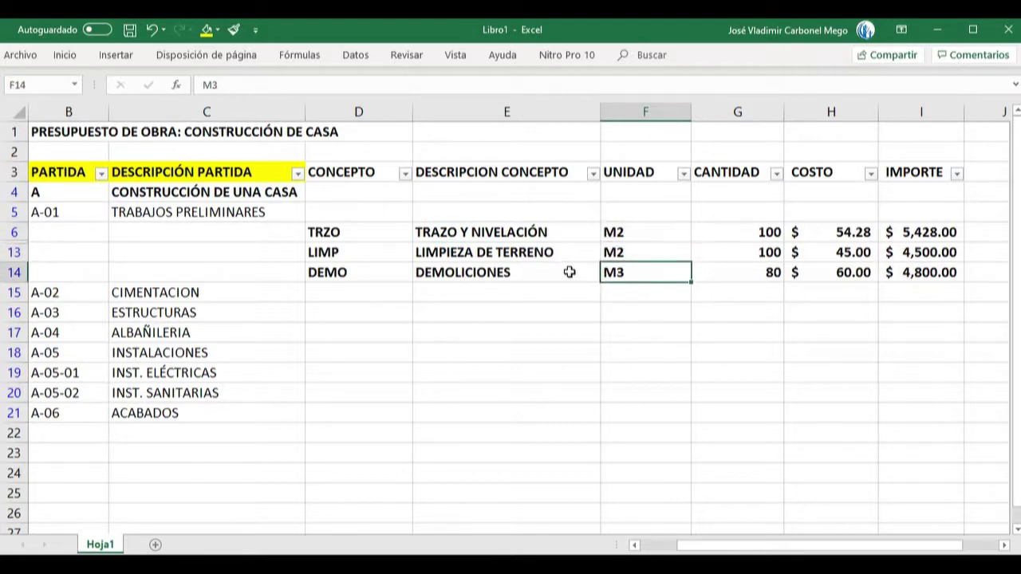
key(Left)
key(Left)
key(Right)
key(Right)
Examine the unit and quantity of TRAZO Y NIVELACIÓN in relation to its TRABAJOS PRELIMINARES partida.
click(624, 241)
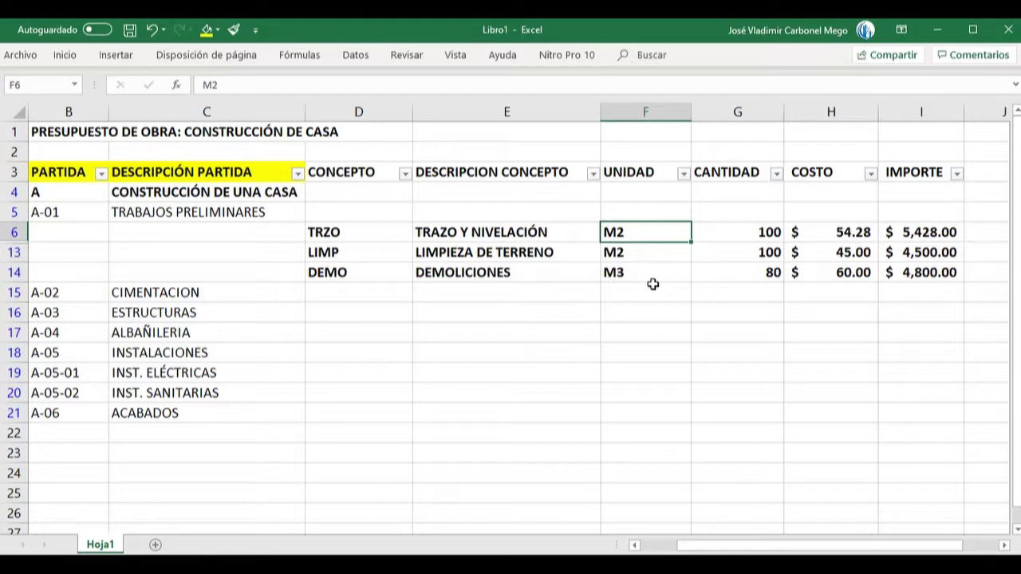
key(Right)
key(Left)
key(Right)
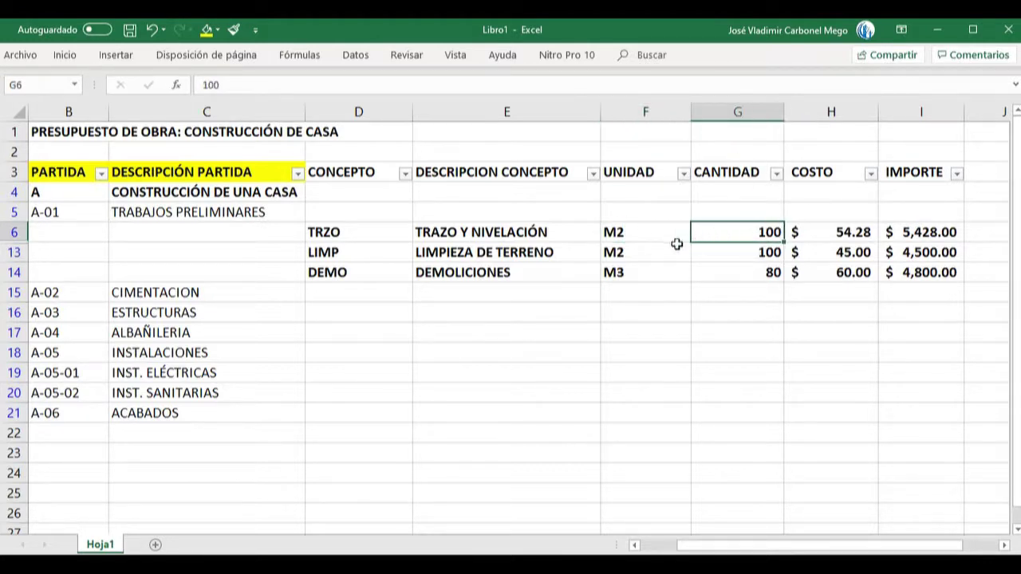
click(628, 238)
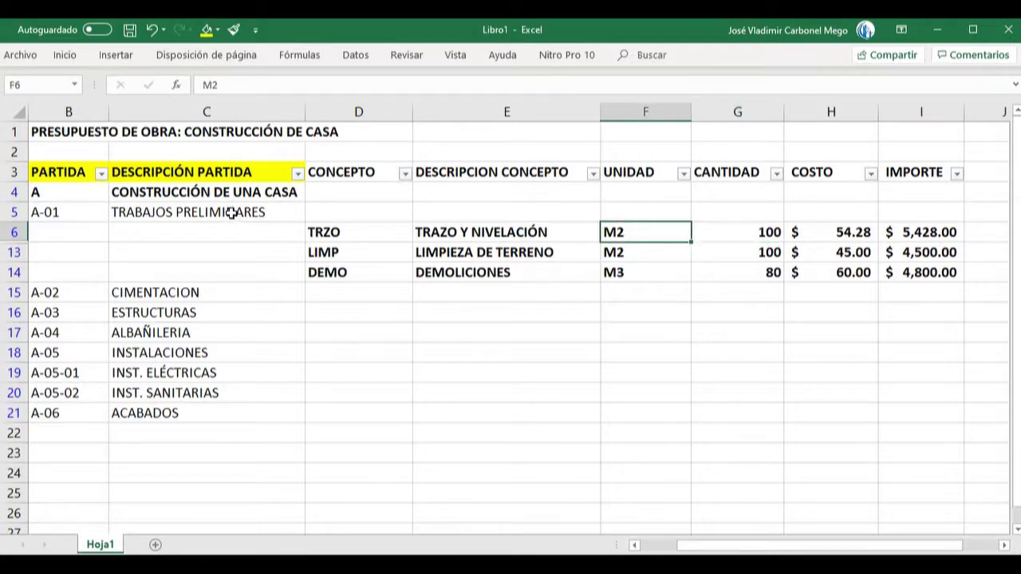
click(475, 231)
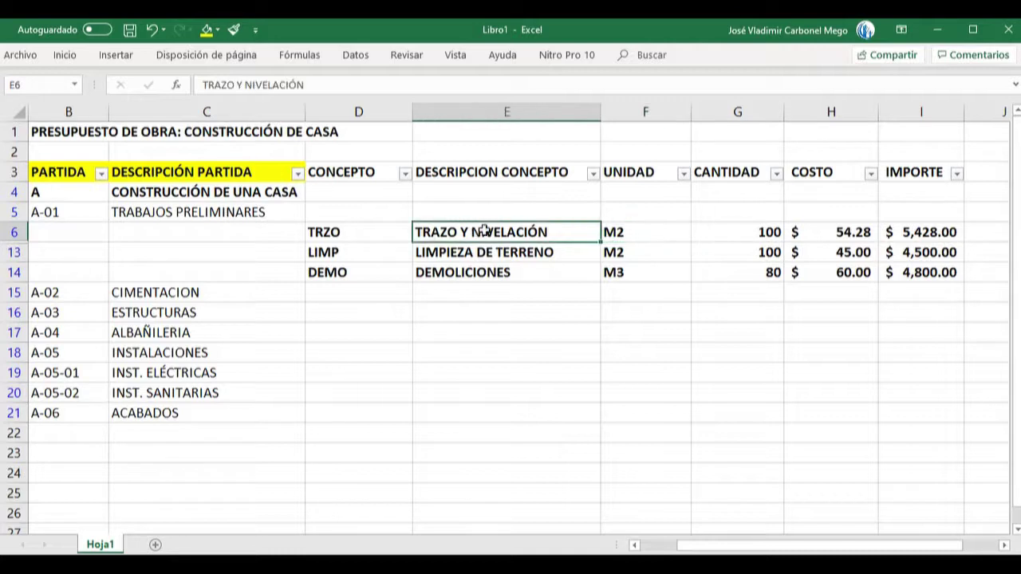
click(215, 209)
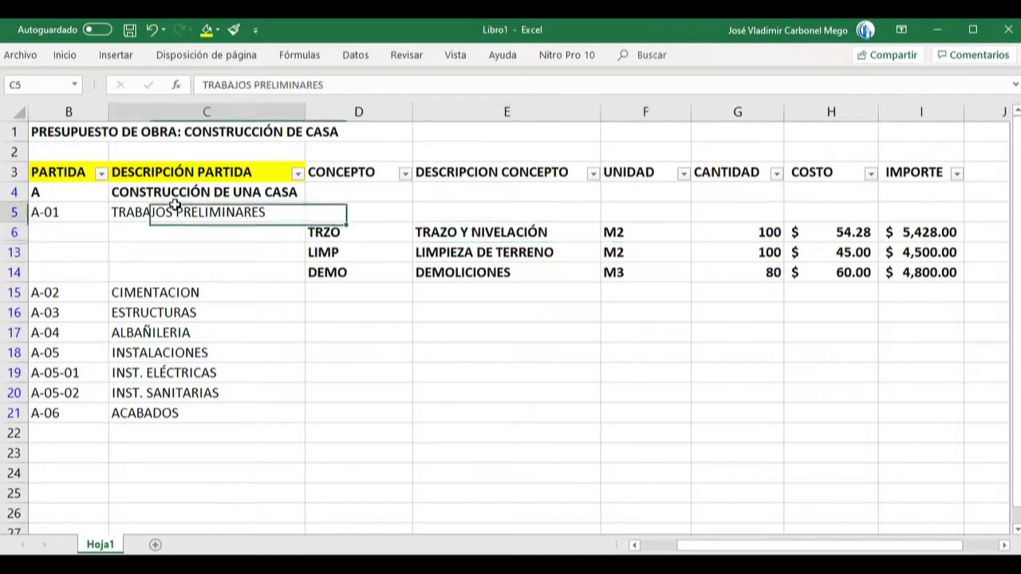
click(506, 226)
click(759, 233)
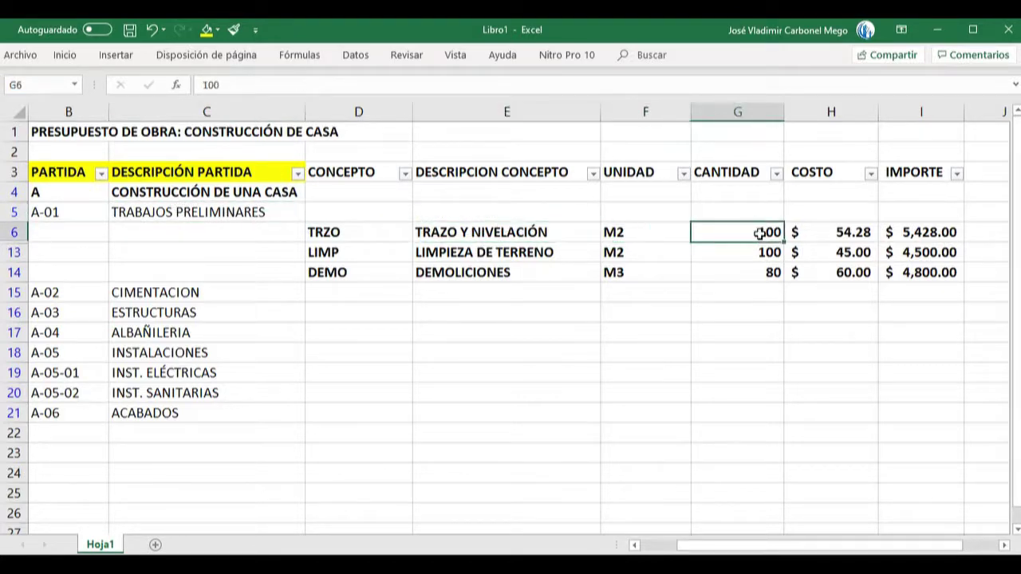
click(652, 235)
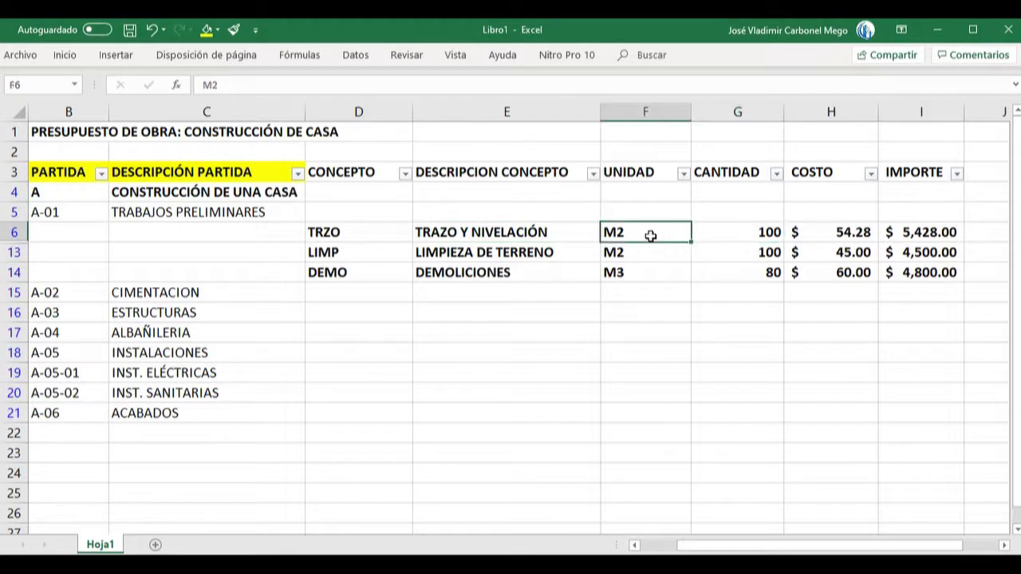
click(553, 238)
Examine the quantity, unit and description of the LIMPIEZA DE TERRENO and DEMOLICIONES concepts.
click(770, 254)
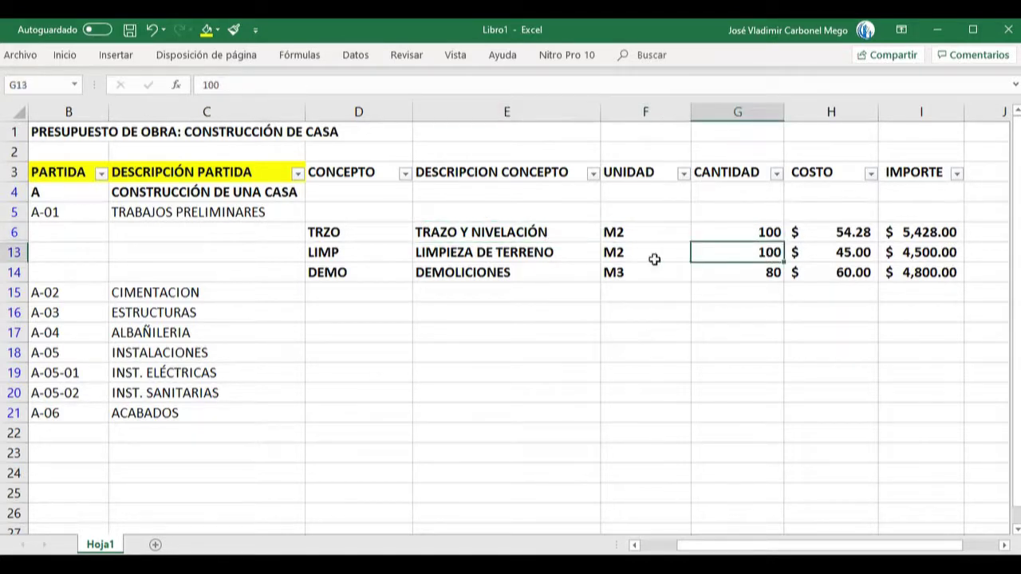
click(652, 257)
click(507, 256)
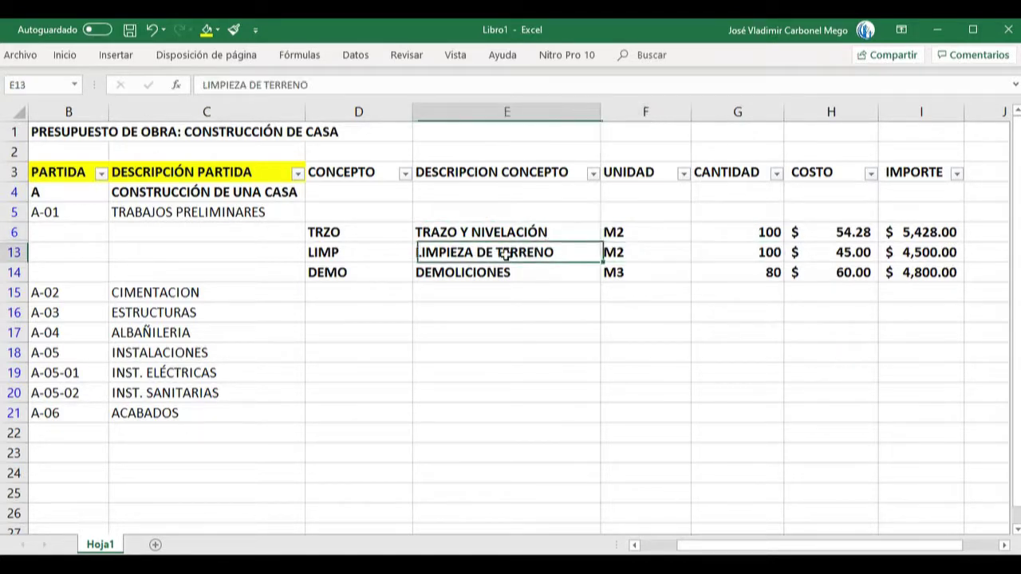
click(750, 276)
click(642, 277)
click(490, 277)
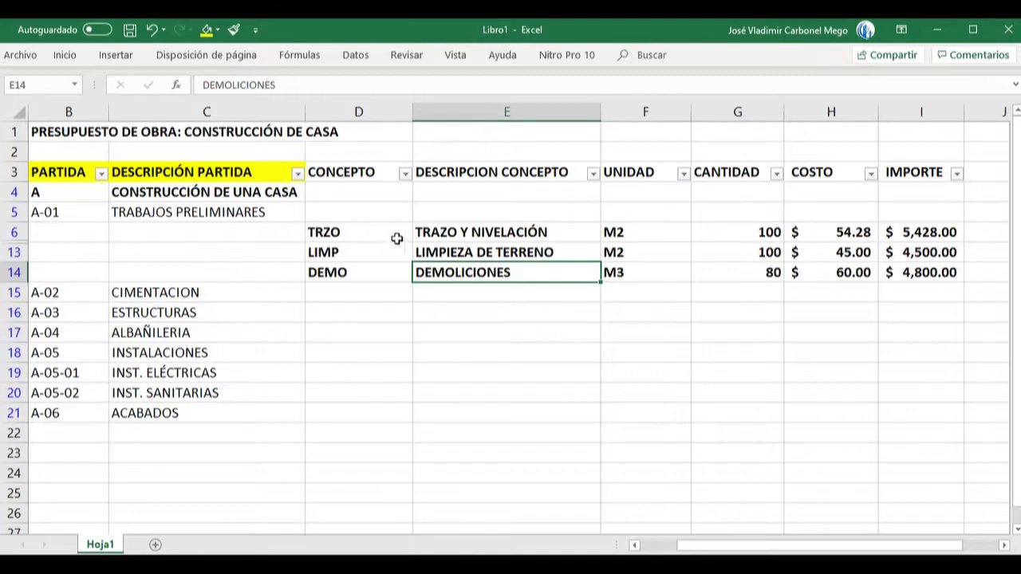
drag(396, 237, 741, 278)
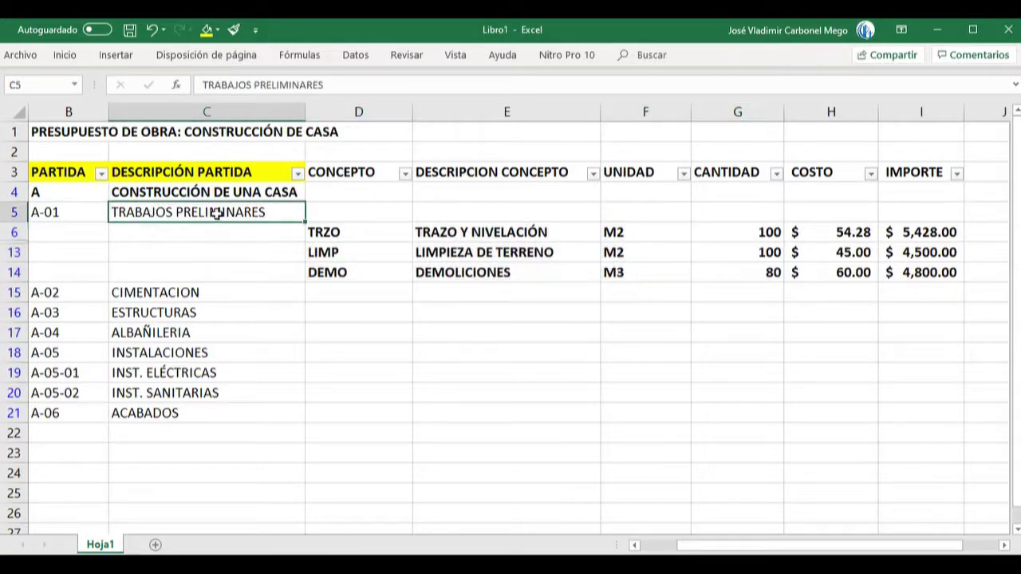
Examine the cost of TRAZO Y NIVELACIÓN under TRABAJOS PRELIMINARES against its unit of measure and description.
key(Right)
key(Right)
key(Right)
key(Right)
key(Down)
key(Right)
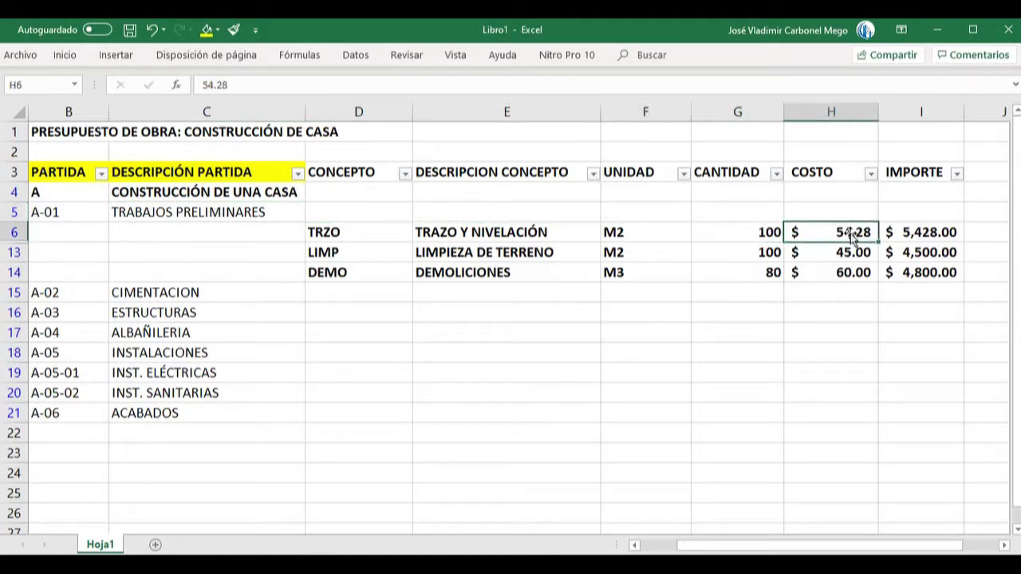
click(648, 232)
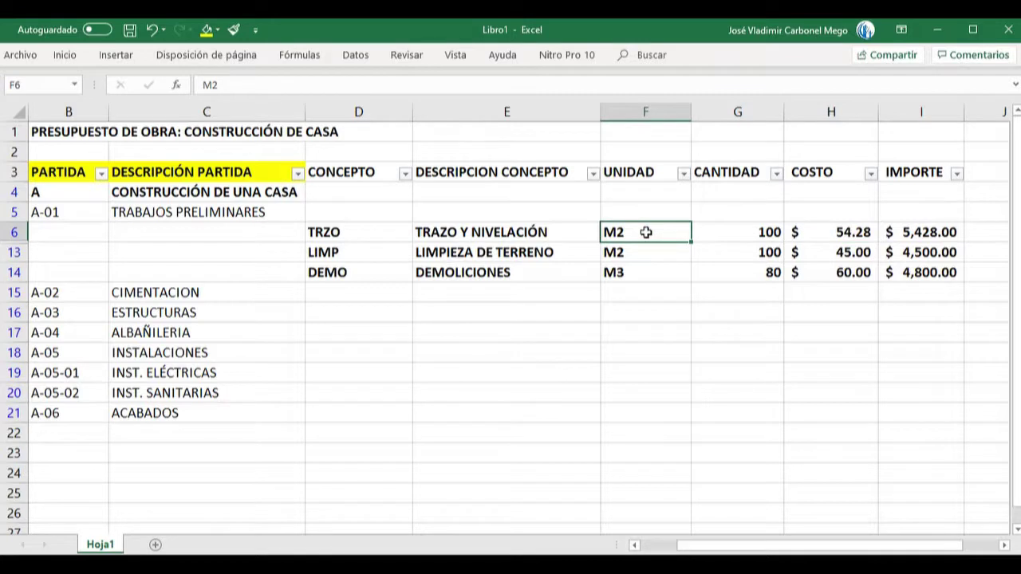
click(502, 232)
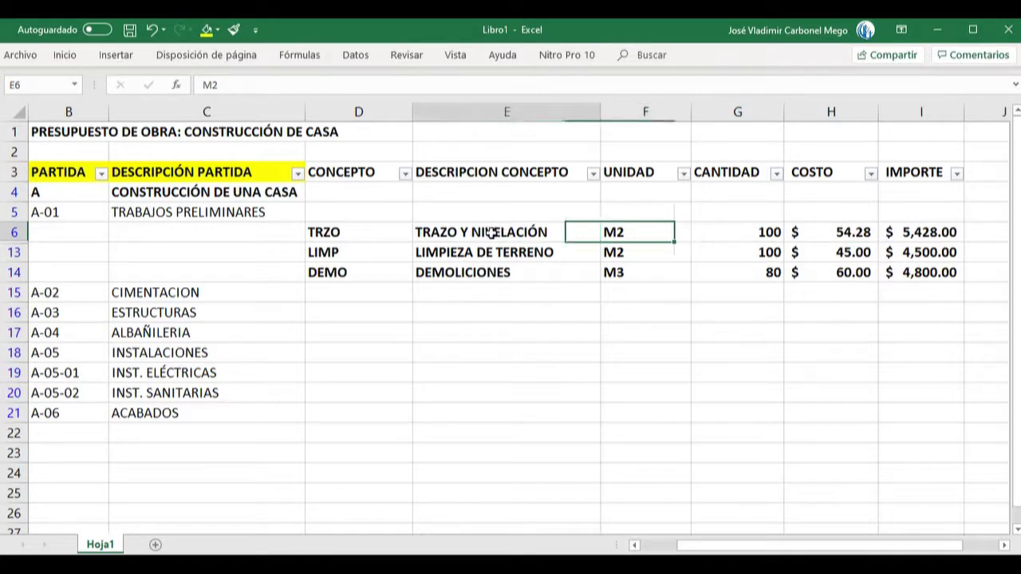
click(629, 233)
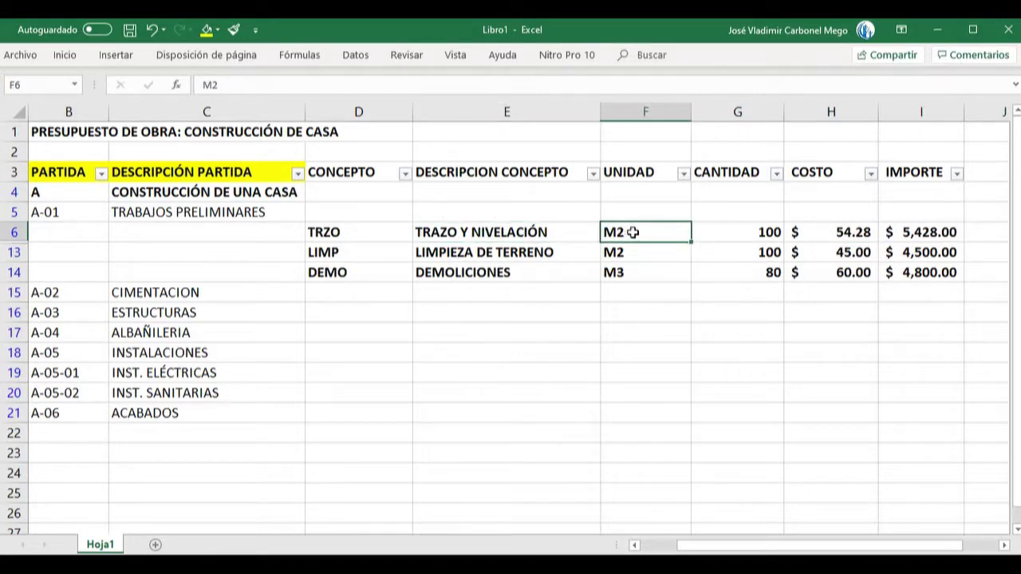
Compare the COSTO values of the three concepts under TRABAJOS PRELIMINARES.
click(835, 233)
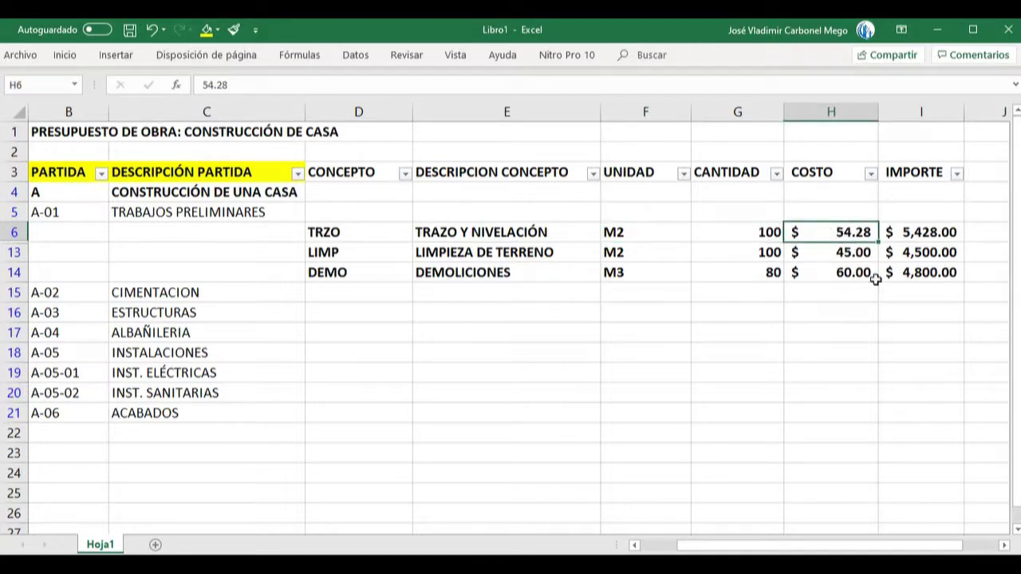
key(Down)
key(Down)
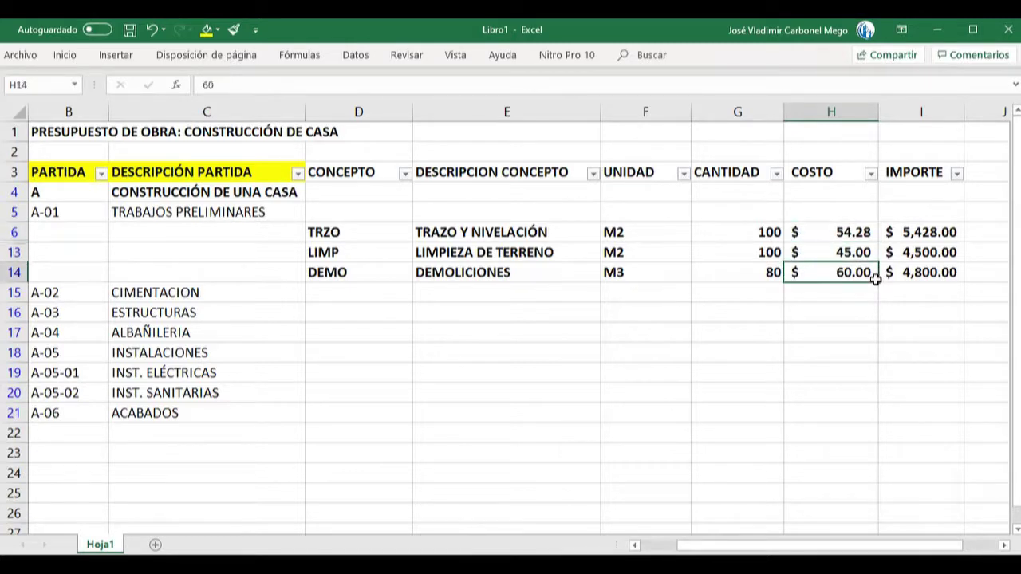
key(Up)
key(Up)
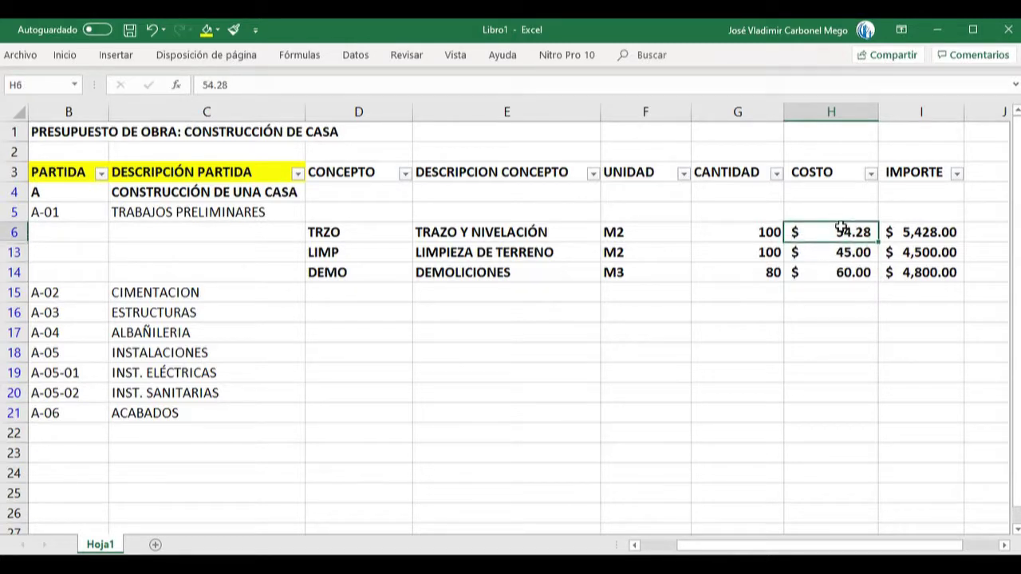
Examine how the IMPORTE of TRAZO Y NIVELACIÓN is calculated from its quantity and unit cost.
click(642, 235)
click(488, 229)
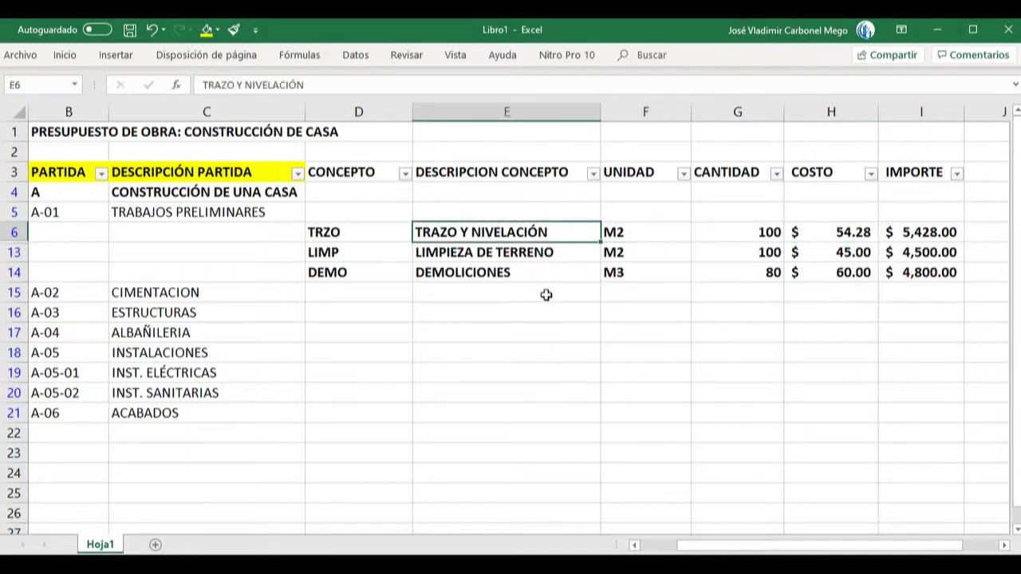
click(852, 230)
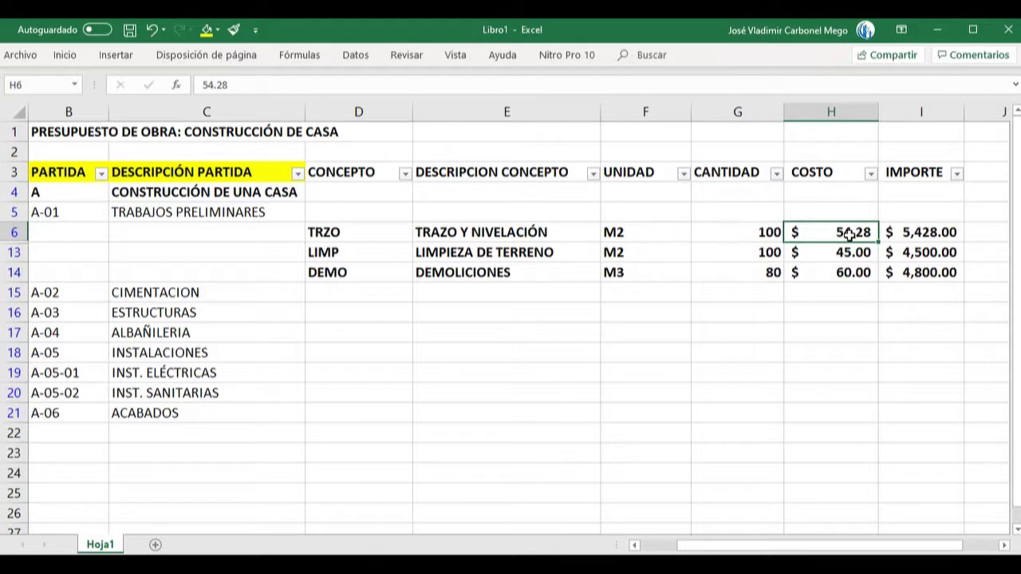
click(759, 231)
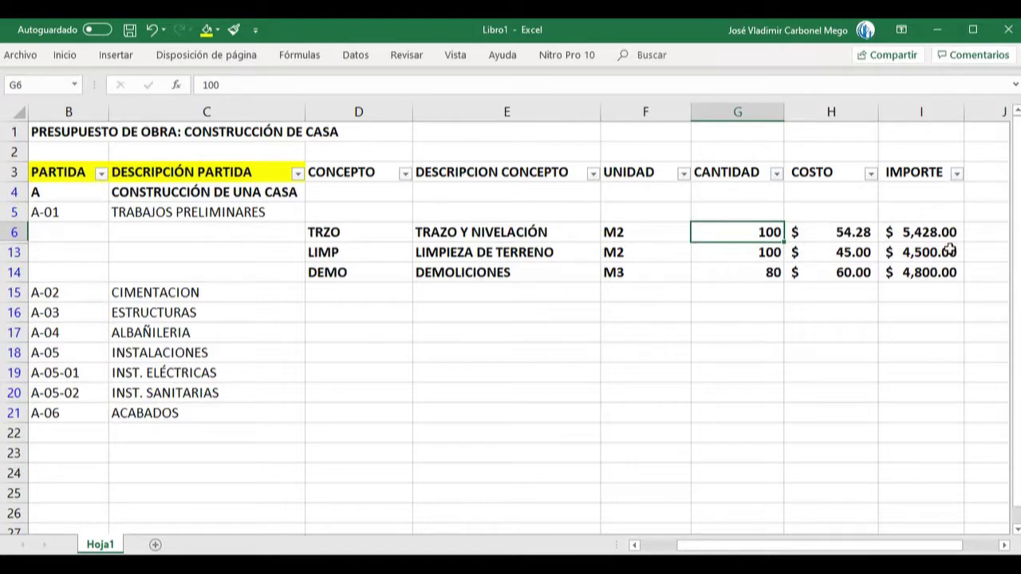
click(926, 235)
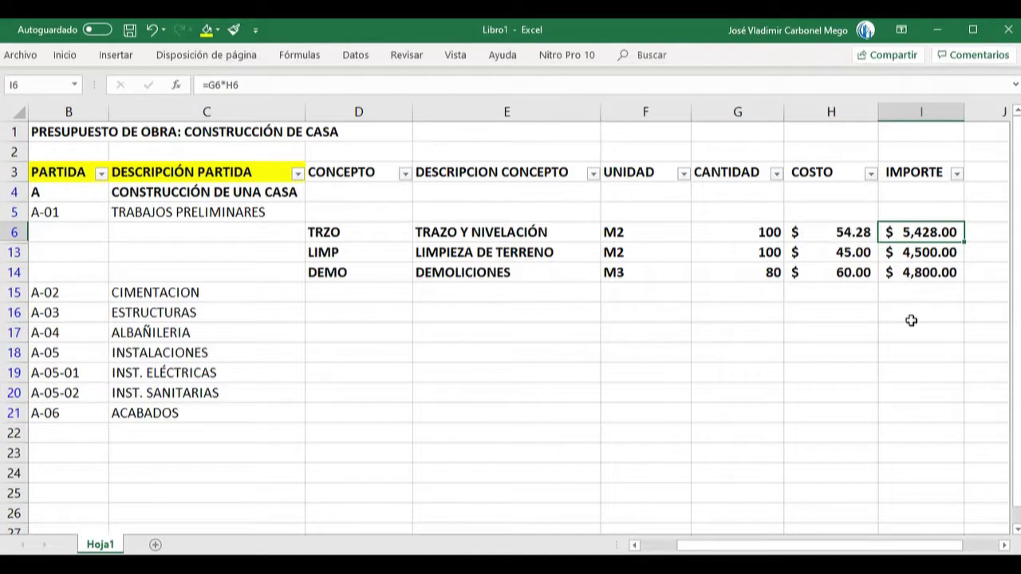
Review the IMPORTE values of the three concepts under TRABAJOS PRELIMINARES and select all three of them.
key(Down)
key(Down)
key(Up)
key(Up)
key(Down)
key(Up)
key(shift+Down)
key(shift+Down)
drag(910, 319, 910, 320)
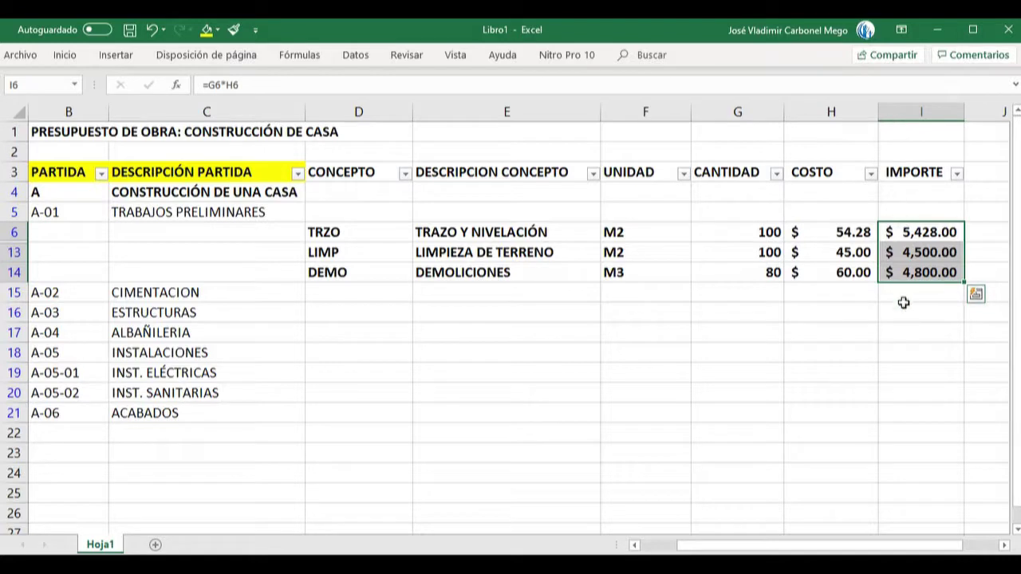
Review the quantity and cost of TRAZO Y NIVELACIÓN alongside the concept's description.
click(770, 231)
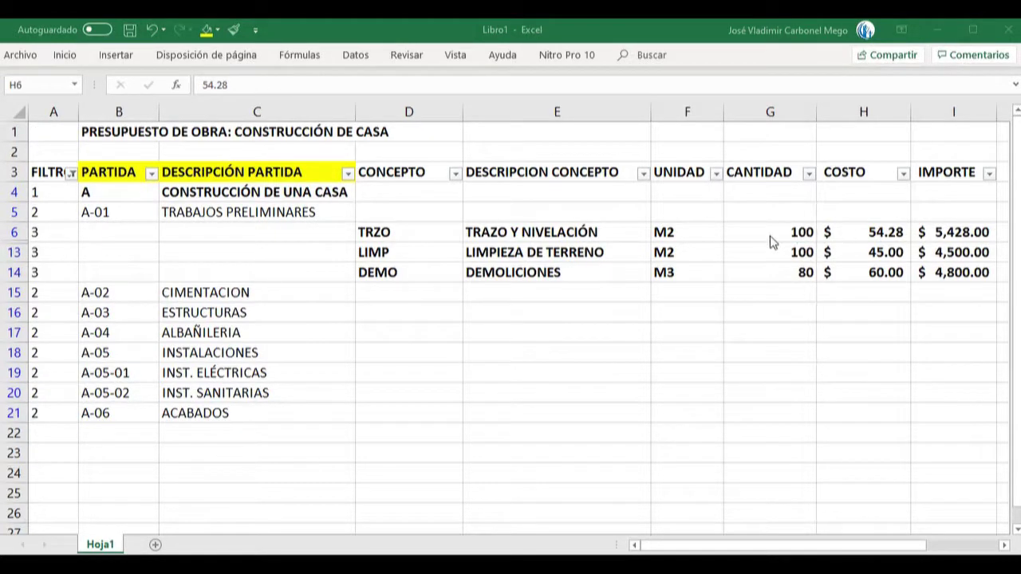
click(858, 238)
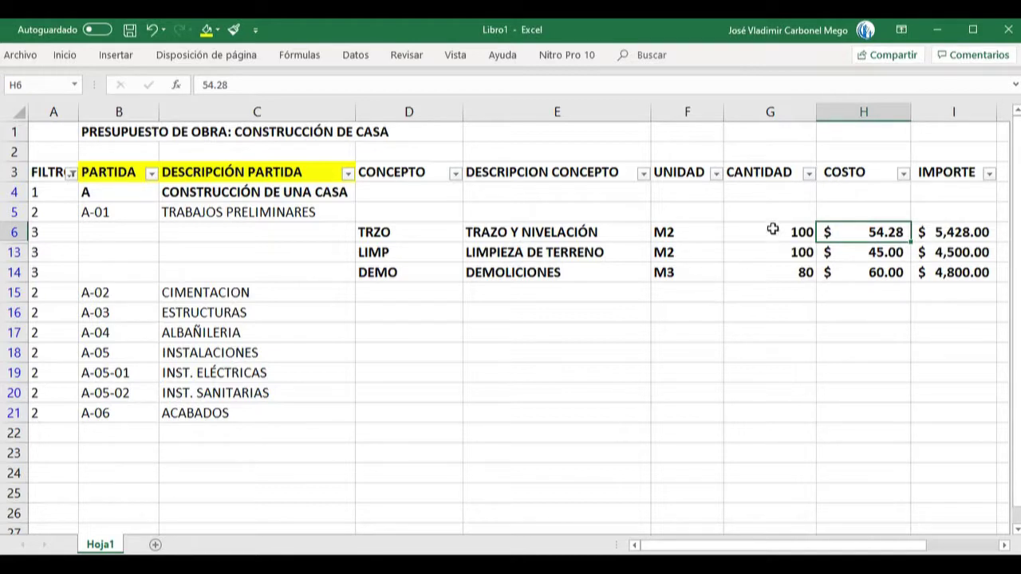
click(601, 229)
click(860, 234)
click(604, 235)
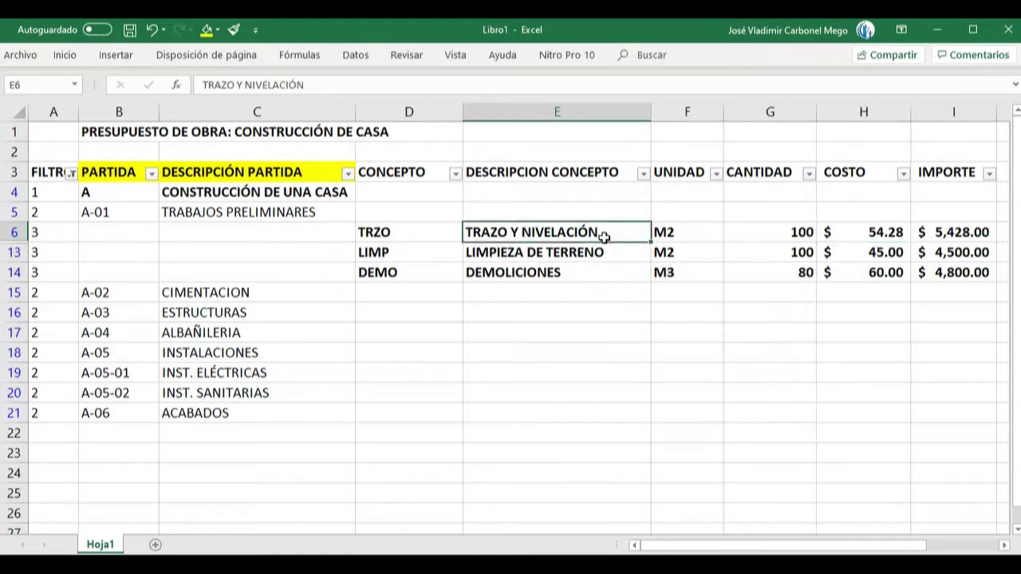
Add level 4 to the FILTRO column filter so that all four levels are shown.
click(72, 173)
click(43, 379)
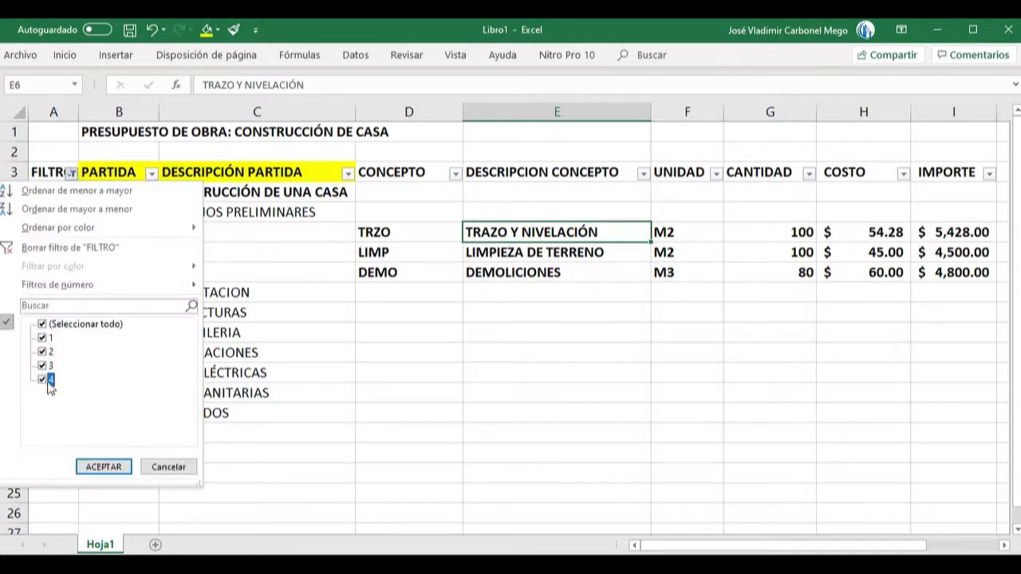
click(87, 467)
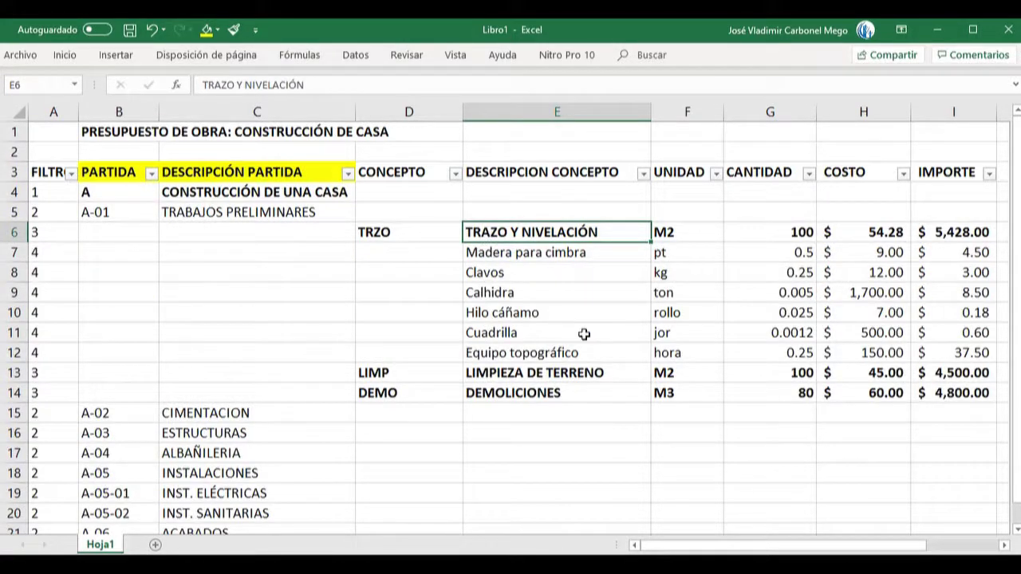
Examine the Madera para cimbra row's unit, quantity, cost and amount, and relate it to the TRAZO Y NIVELACIÓN cost.
key(Down)
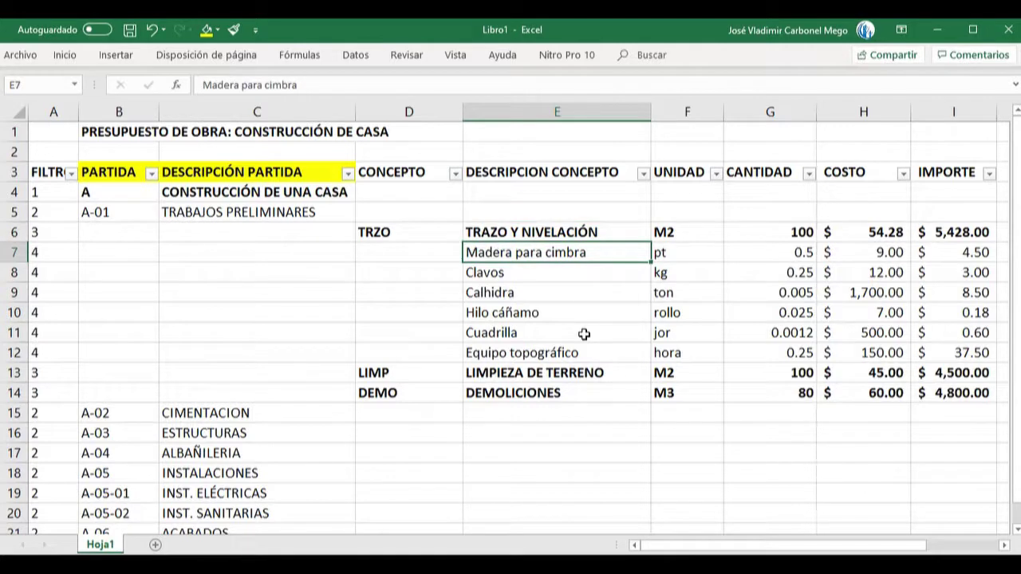
key(Right)
key(Right)
key(Right)
key(Right)
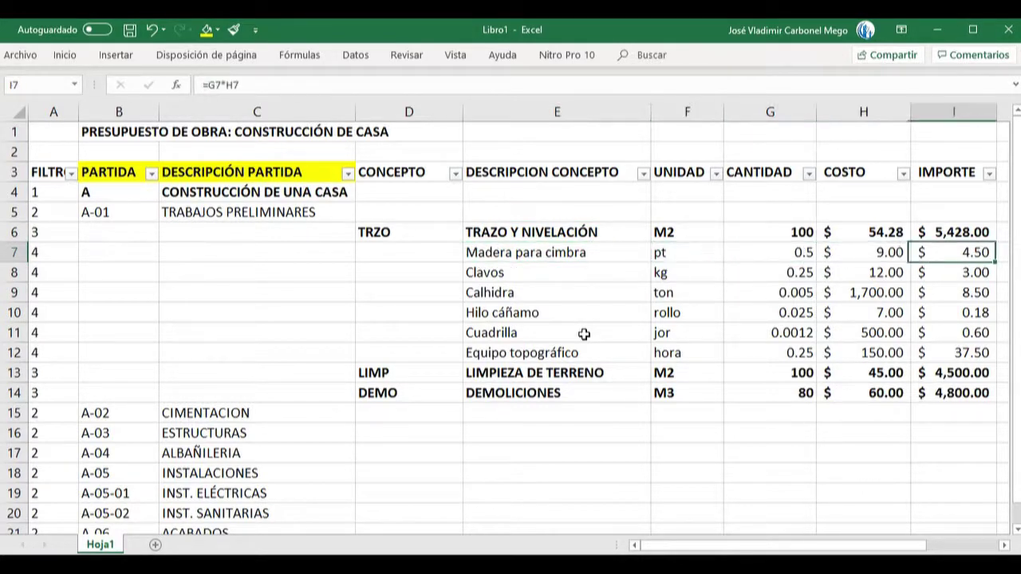
key(Left)
key(Left)
key(Left)
key(Left)
key(Right)
key(Right)
key(Right)
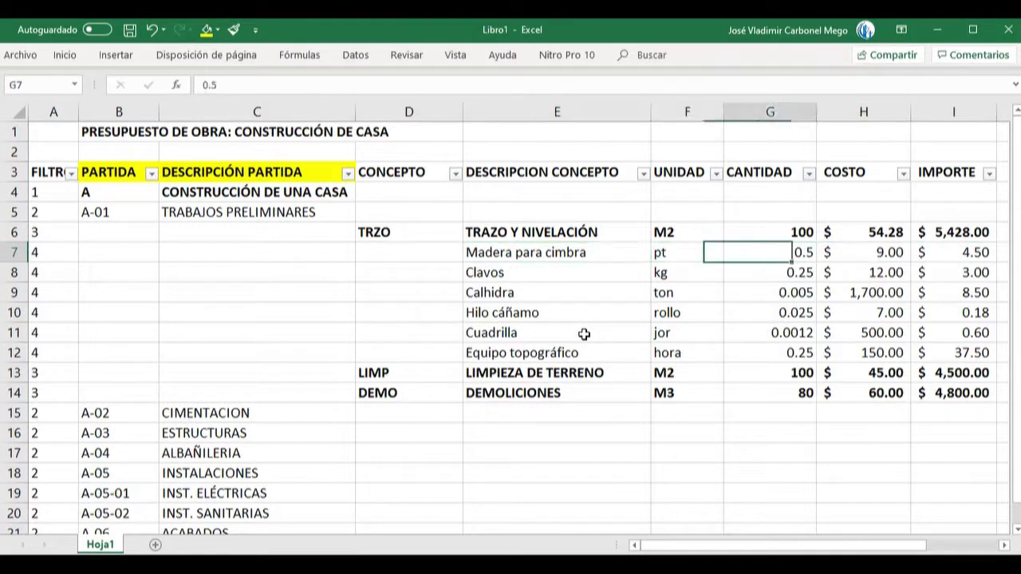
key(Up)
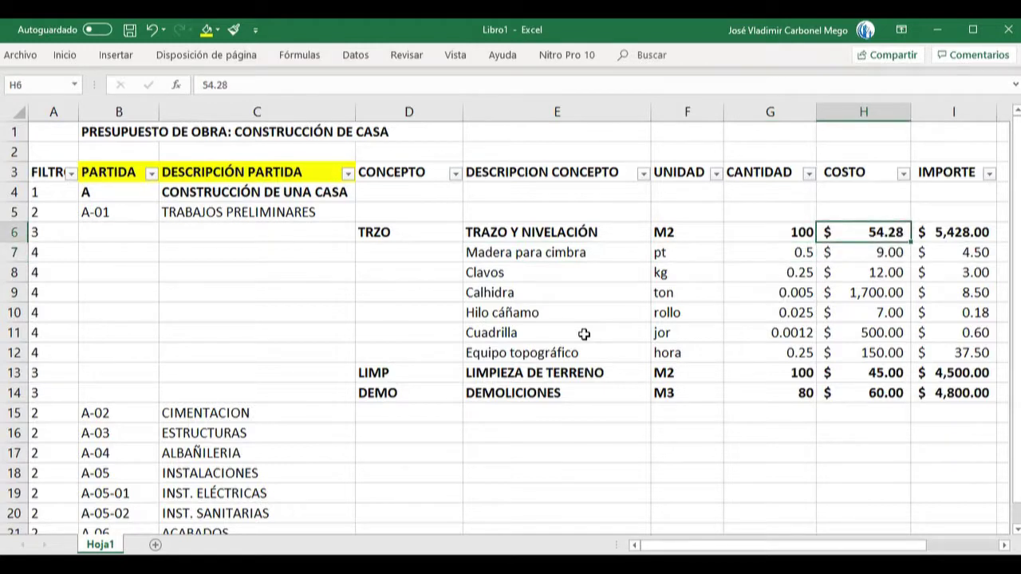
Review the unit of TRAZO Y NIVELACIÓN and go through its components one by one, from Madera para cimbra to Equipo topográfico.
click(669, 233)
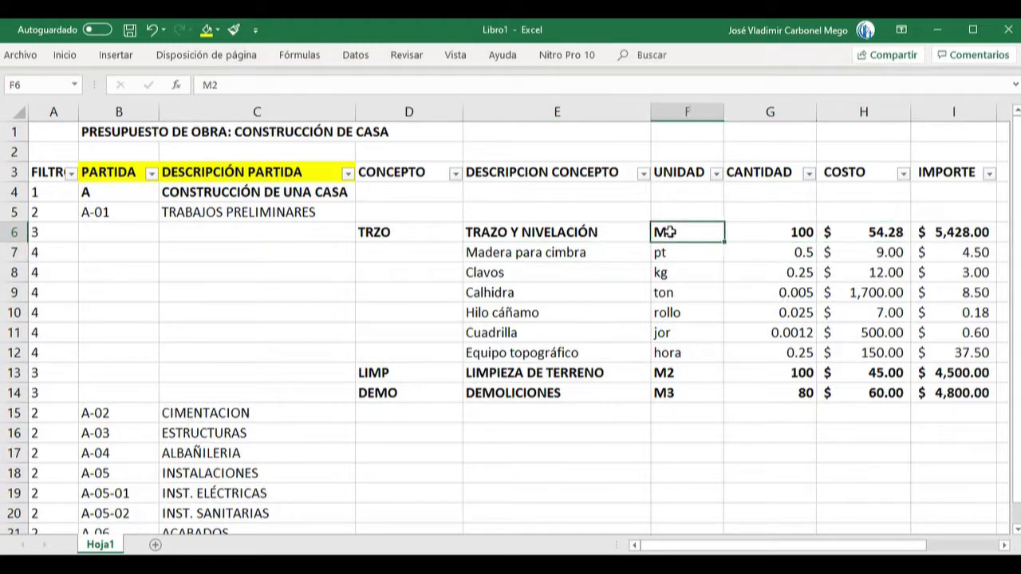
click(569, 230)
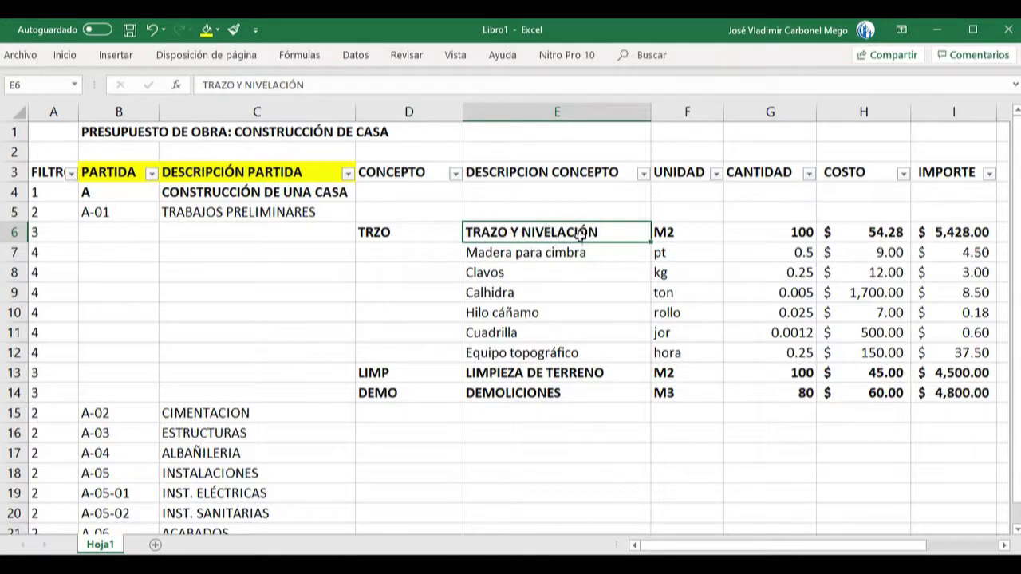
click(526, 260)
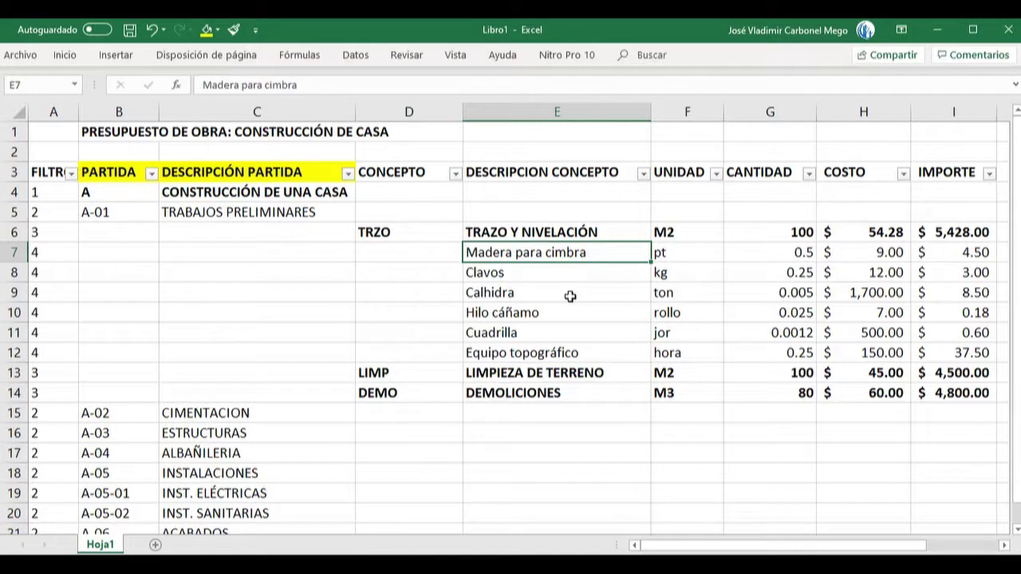
key(Down)
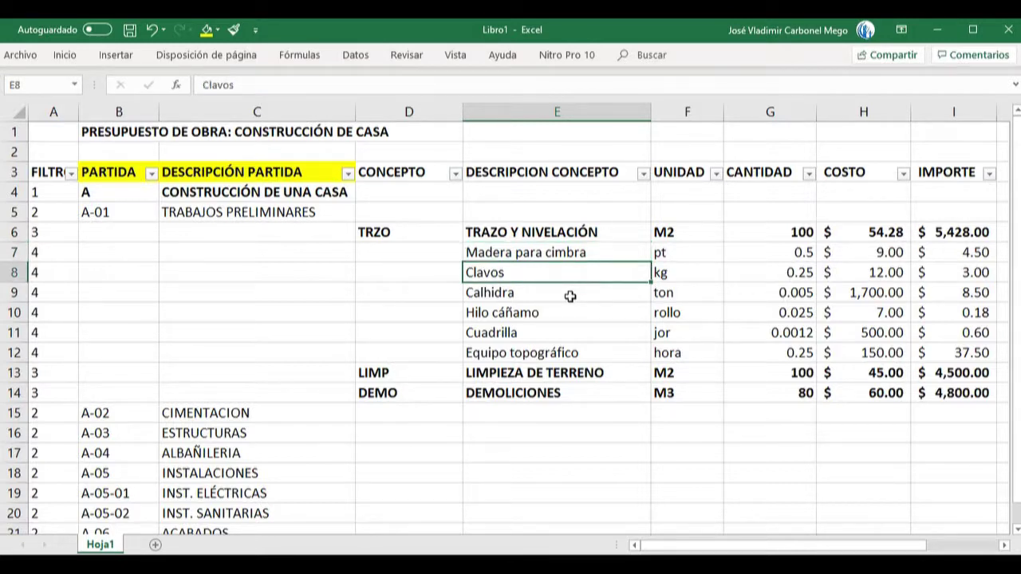
key(Down)
key(Down)
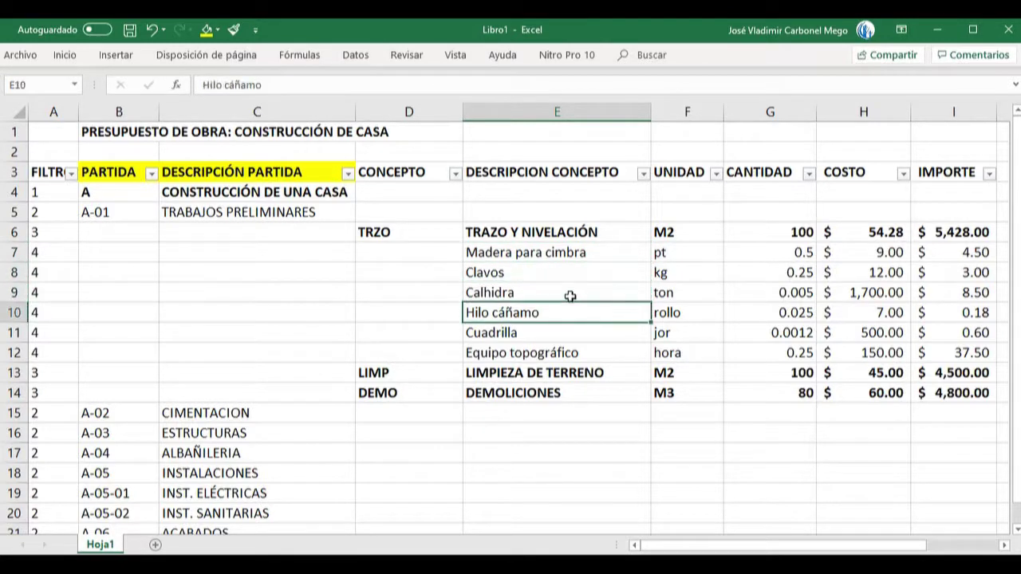
key(Down)
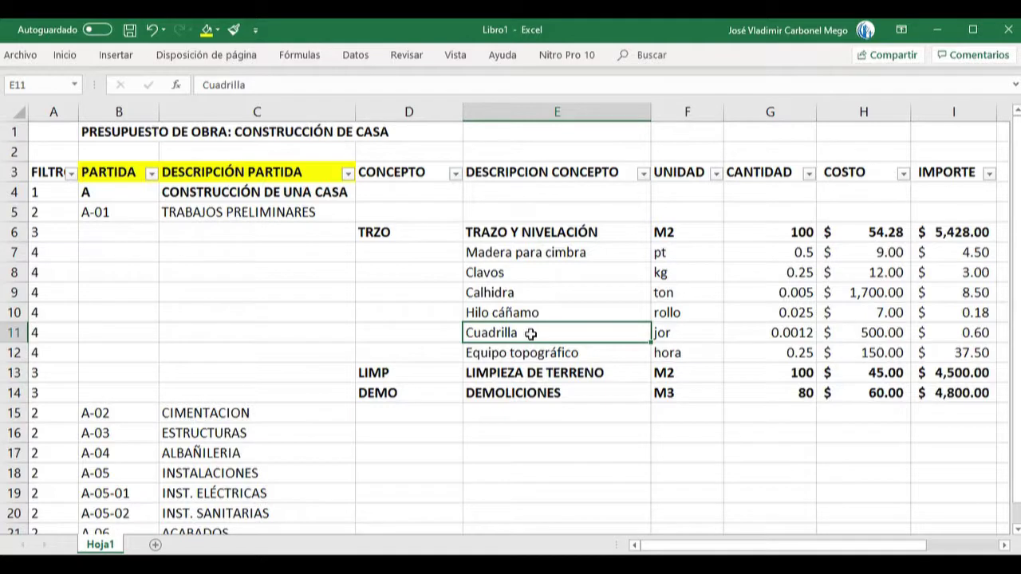
key(Down)
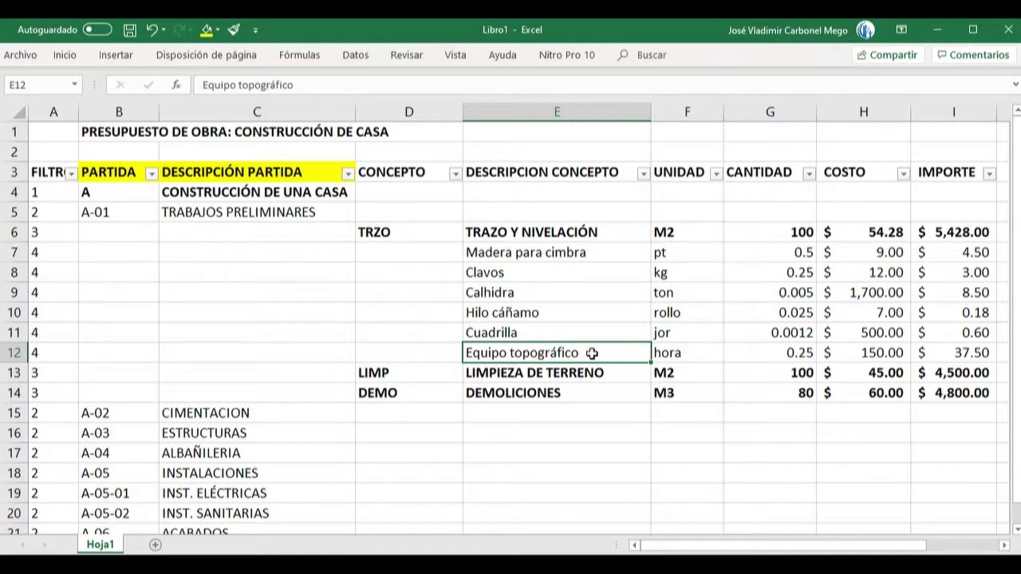
Highlight the UNIDAD values of the six TRAZO Y NIVELACIÓN components, including their descriptions in the selection.
click(659, 254)
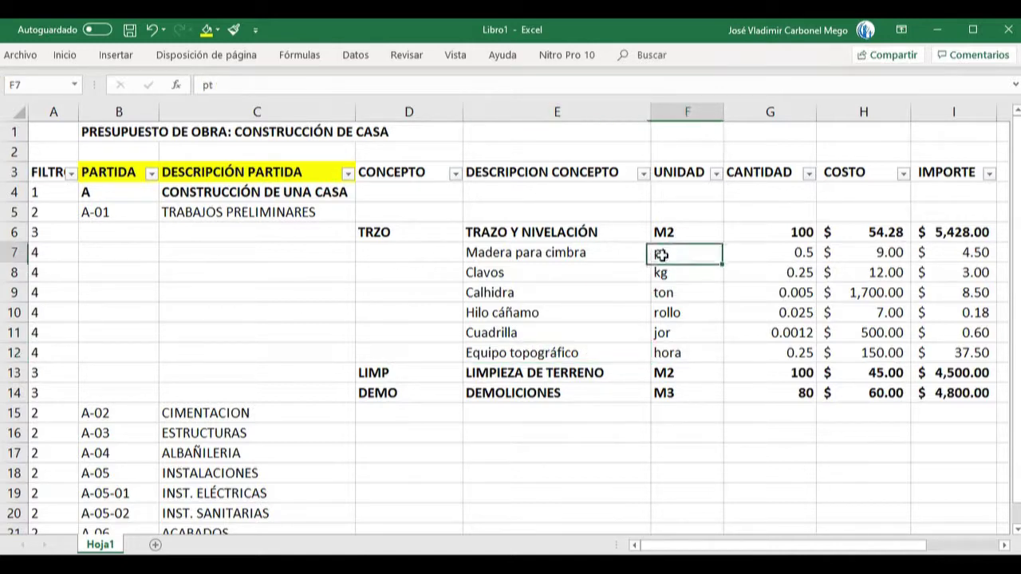
key(shift+Down)
key(shift+Down)
key(shift+Down)
key(shift+Down)
key(shift+Down)
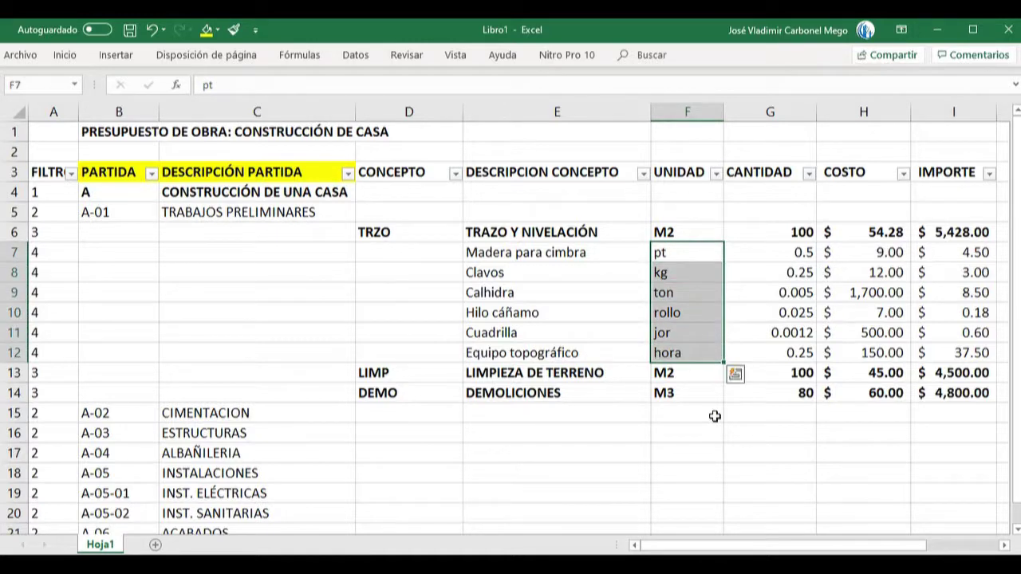
key(shift+Left)
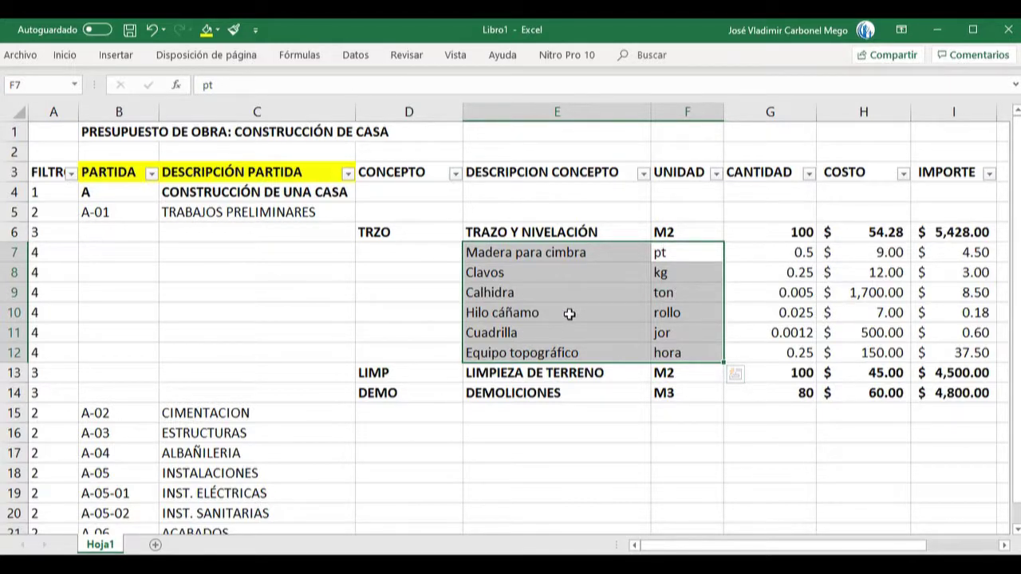
Select the six components' full data block, from Madera para cimbra's description to the IMPORTE of Equipo topográfico.
key(shift+BackSpace)
key(Left)
key(shift+Down)
key(shift+Down)
key(shift+Down)
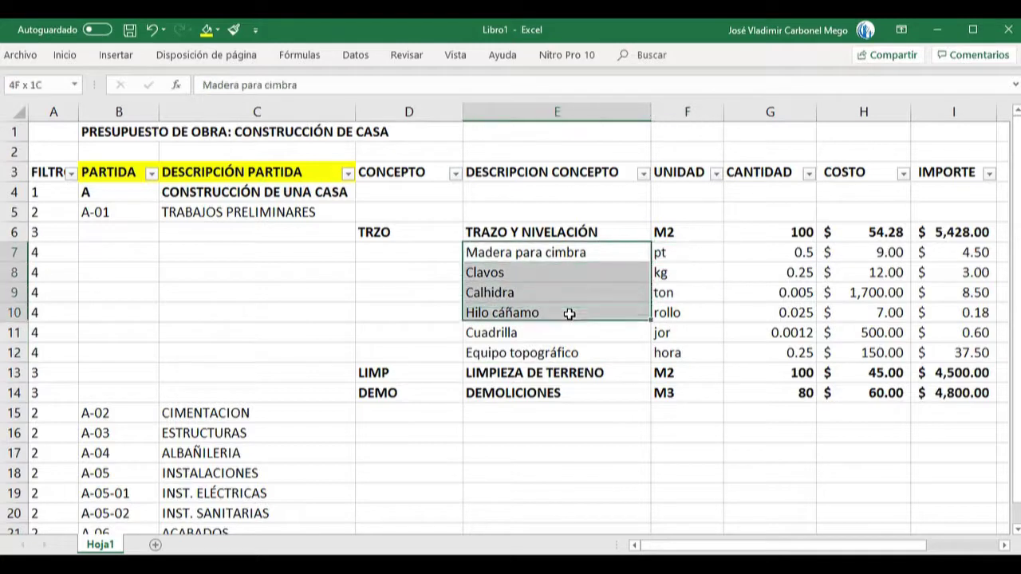
key(shift+Down)
key(shift+Down)
key(shift+Right)
key(shift+Right)
key(shift+Right)
key(shift+Right)
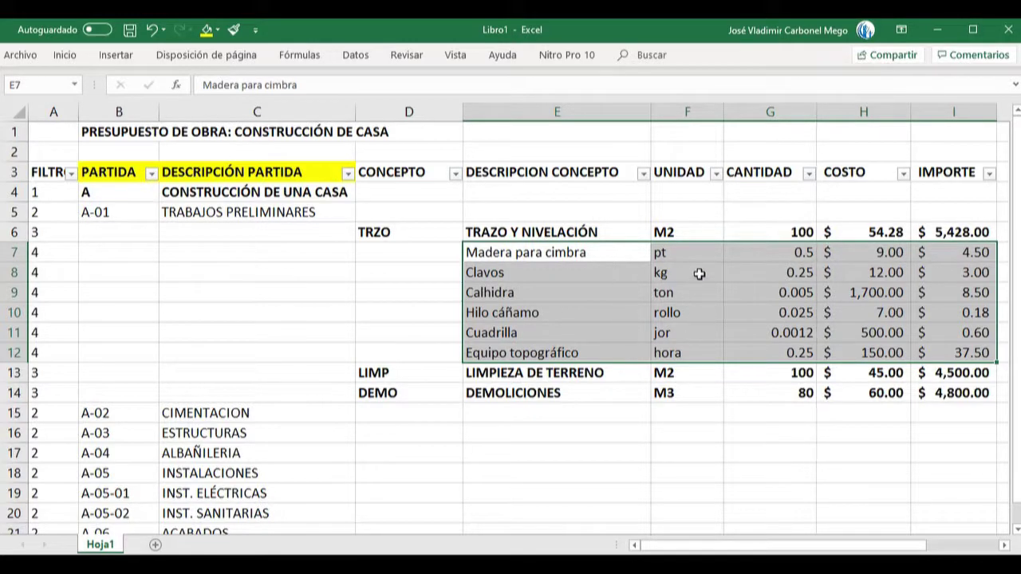
Highlight only the UNIDAD values of the six components, from Madera para cimbra to Equipo topográfico.
click(651, 253)
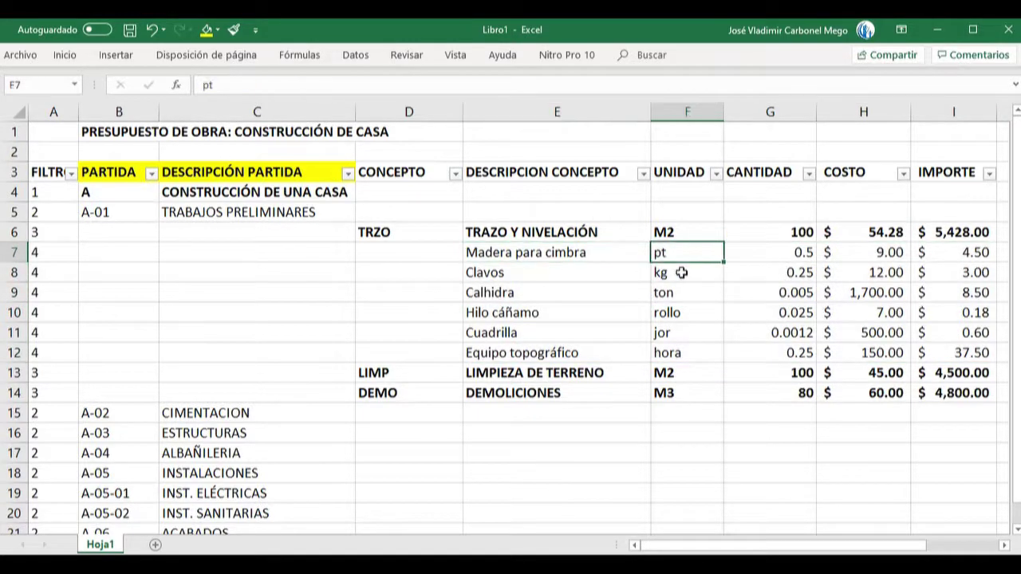
key(shift+Down)
key(shift+Down)
key(shift+Down)
key(shift+Down)
key(shift+Down)
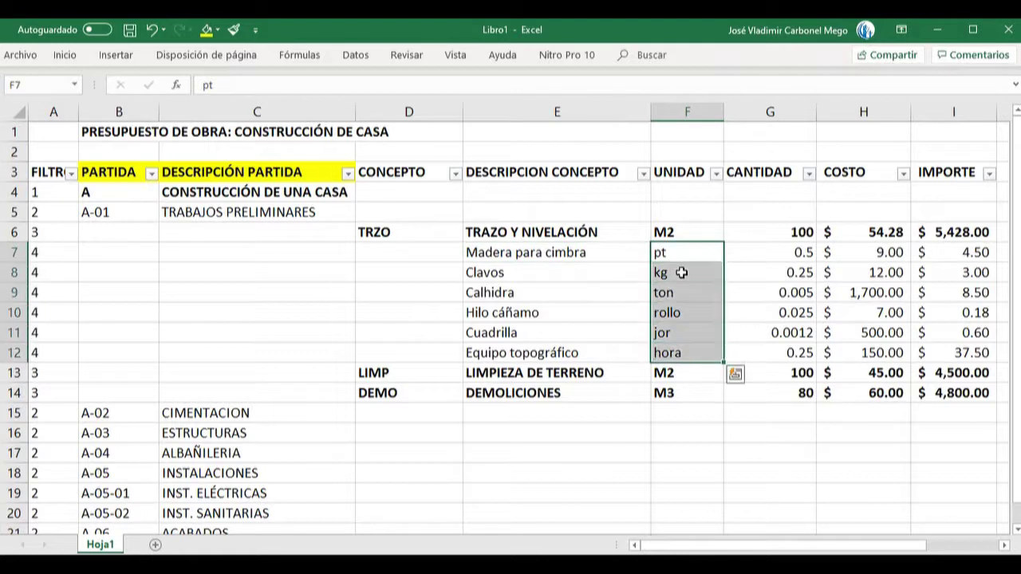
Highlight the CANTIDAD values of the six components under TRAZO Y NIVELACIÓN.
key(Left)
key(Right)
key(Right)
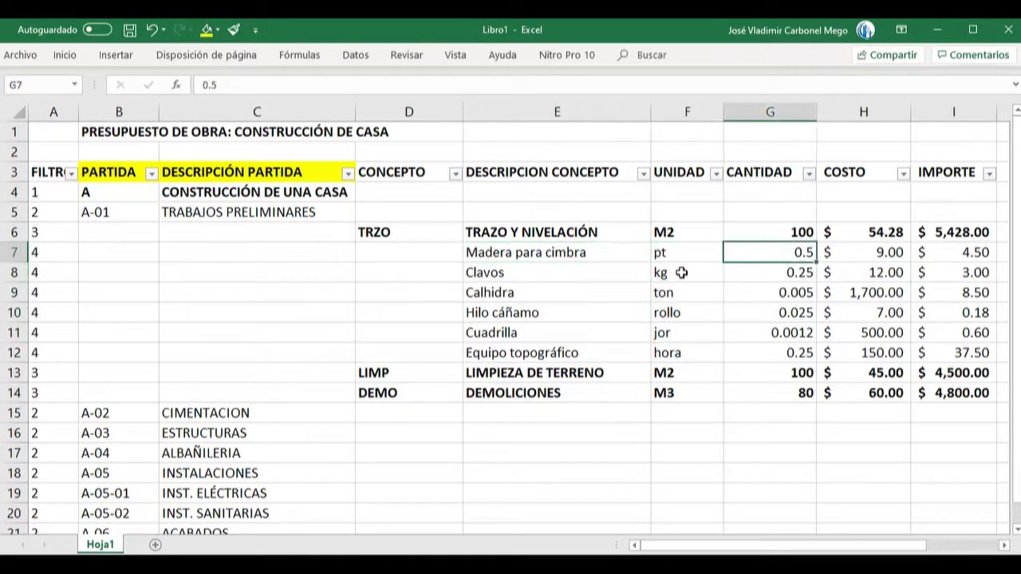
key(Right)
key(Left)
key(shift+Down)
key(shift+Down)
key(shift+Down)
key(shift+Down)
key(shift+Down)
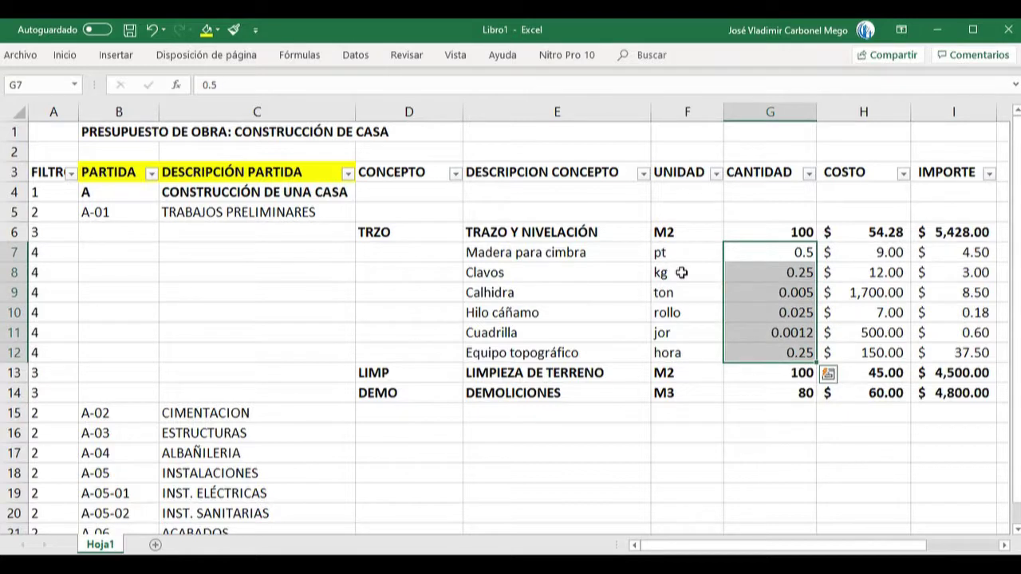
Select the range E7:I12 to review all six components with their units, quantities, costs and amounts.
key(Left)
key(Left)
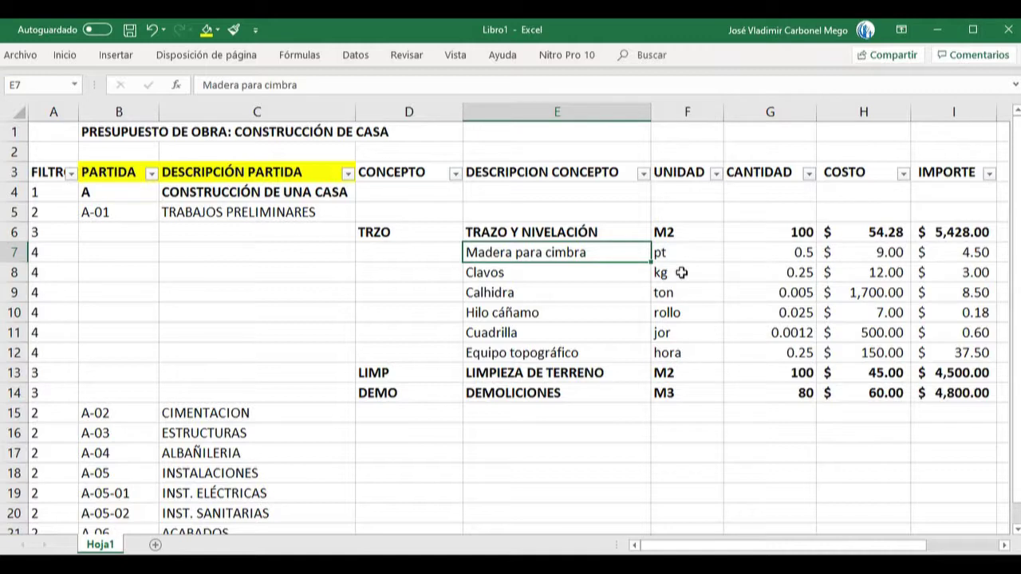
key(shift+Down)
key(shift+Down)
key(shift+Down)
key(shift+Down)
key(shift+Down)
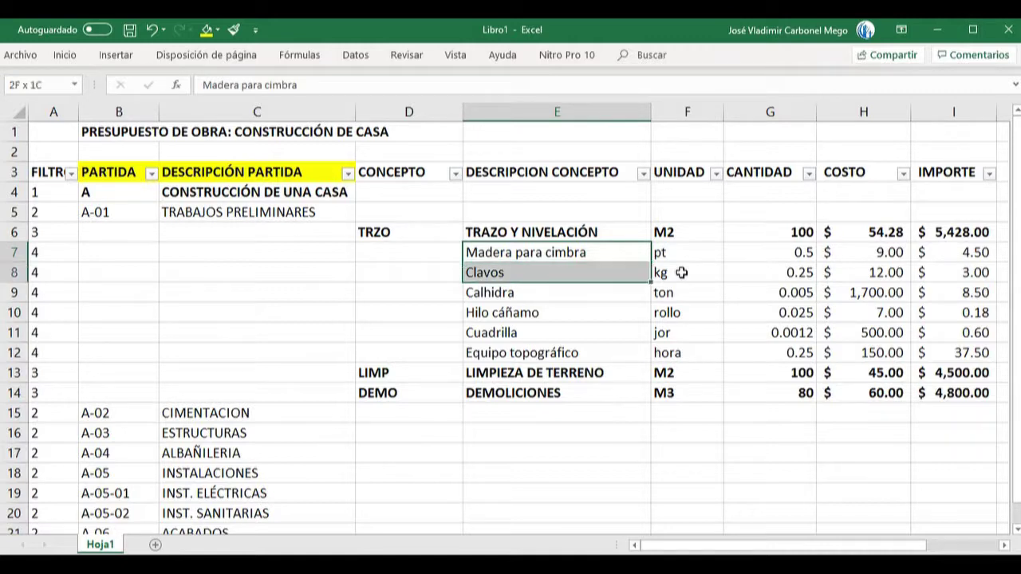
key(shift+Right)
key(shift+Right)
key(shift+Right)
key(shift+Right)
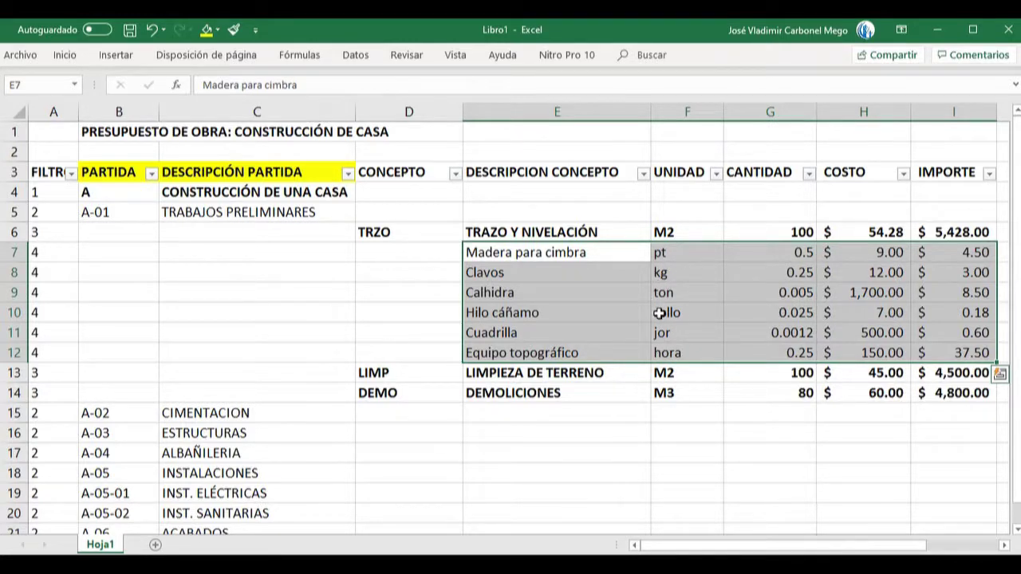
Relate the unit of TRAZO Y NIVELACIÓN to its components by highlighting their descriptions, units and quantities in E7:G12.
click(680, 231)
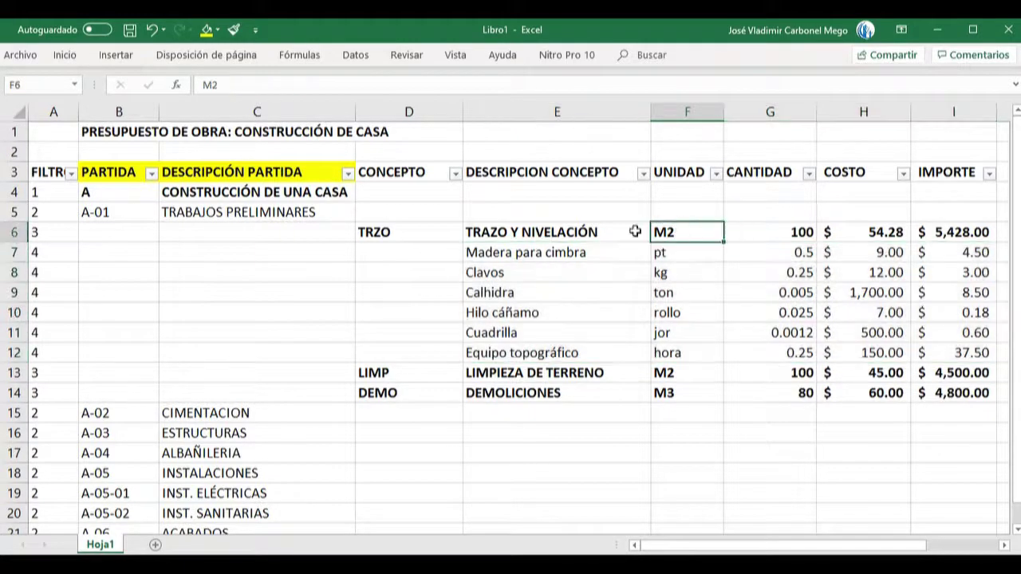
click(584, 235)
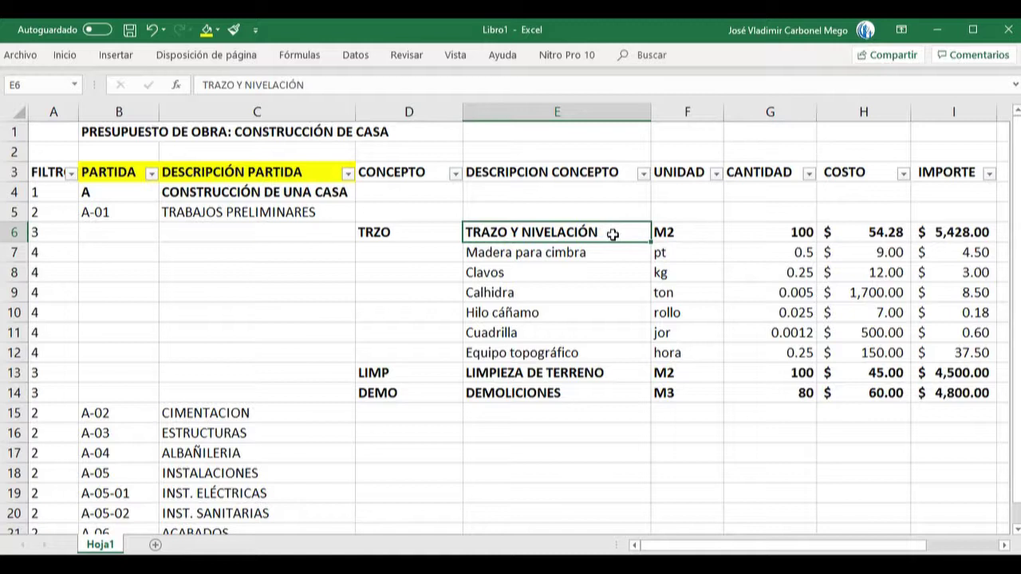
click(667, 233)
click(610, 230)
drag(586, 252, 769, 353)
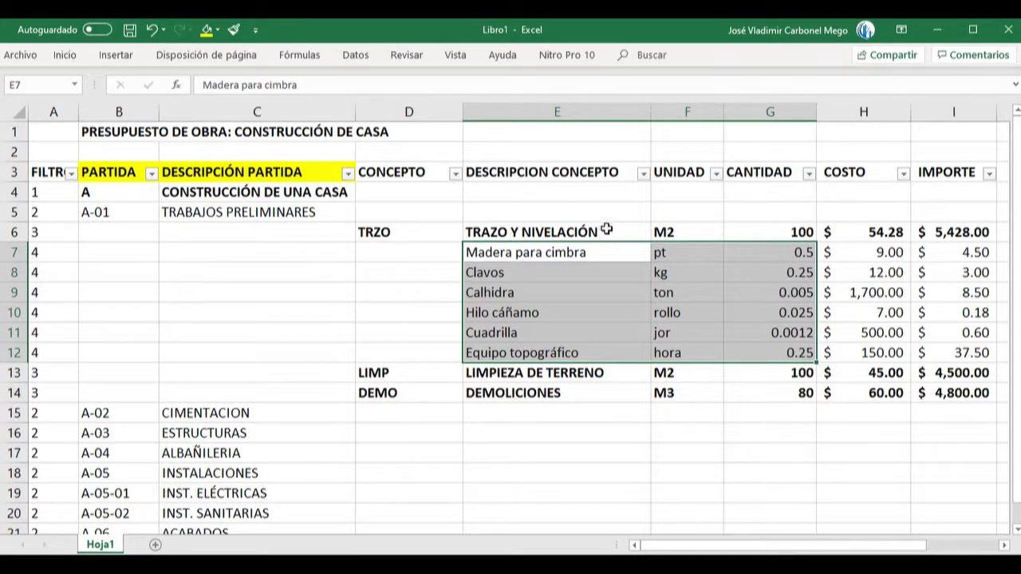
Review the quantity, unit and description of Madera para cimbra and of Clavos.
click(774, 255)
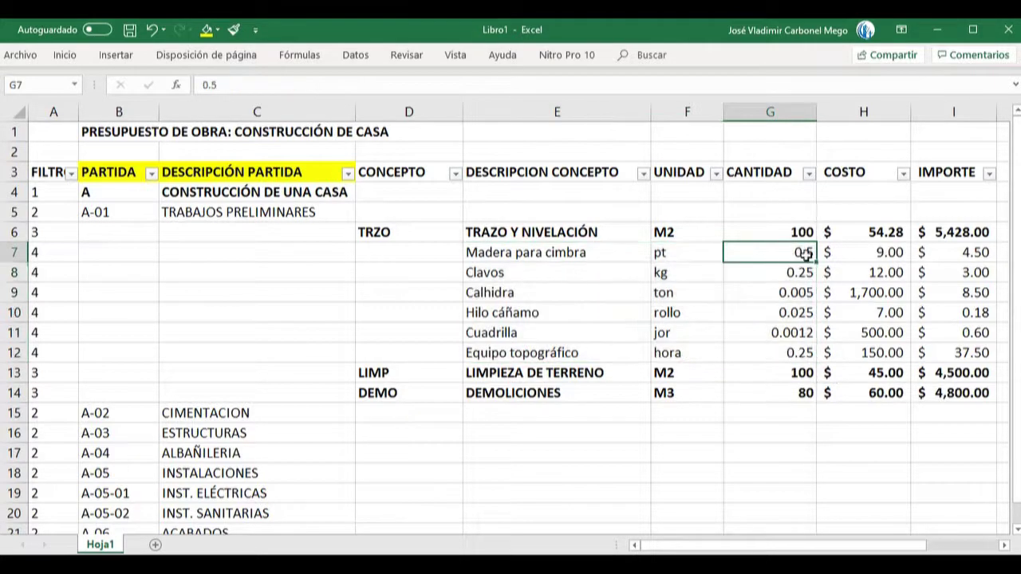
click(685, 255)
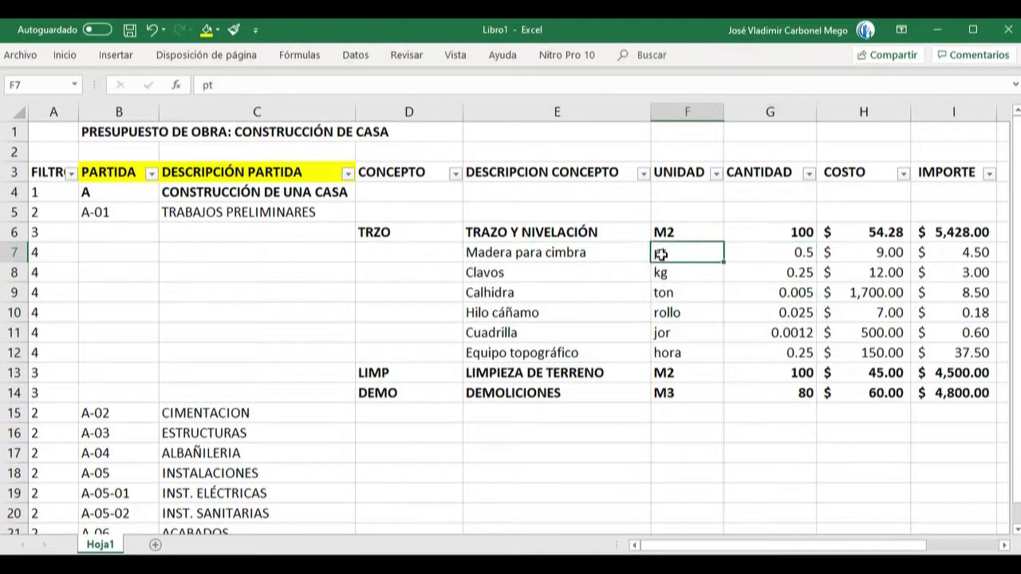
click(602, 255)
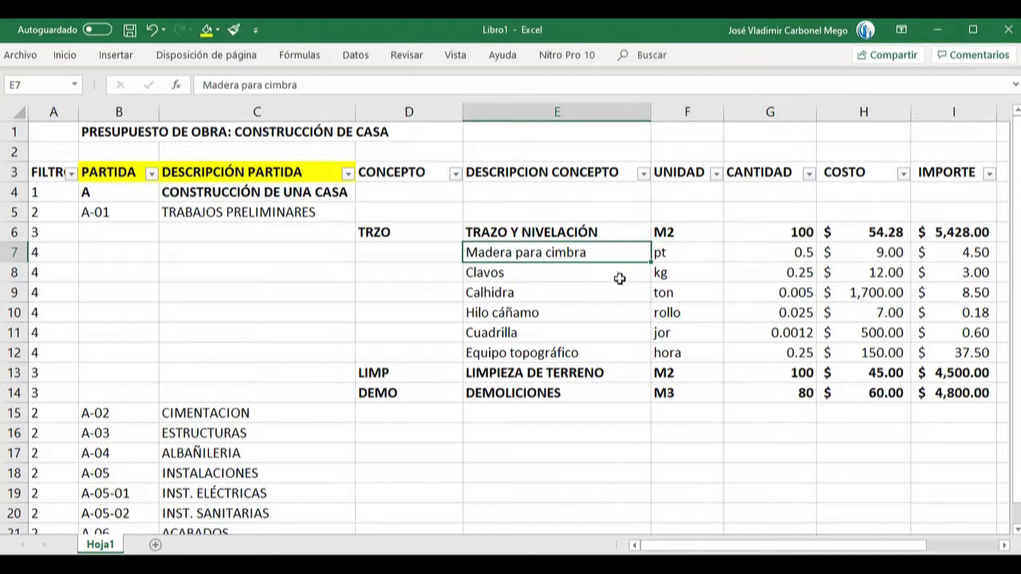
click(773, 273)
click(684, 270)
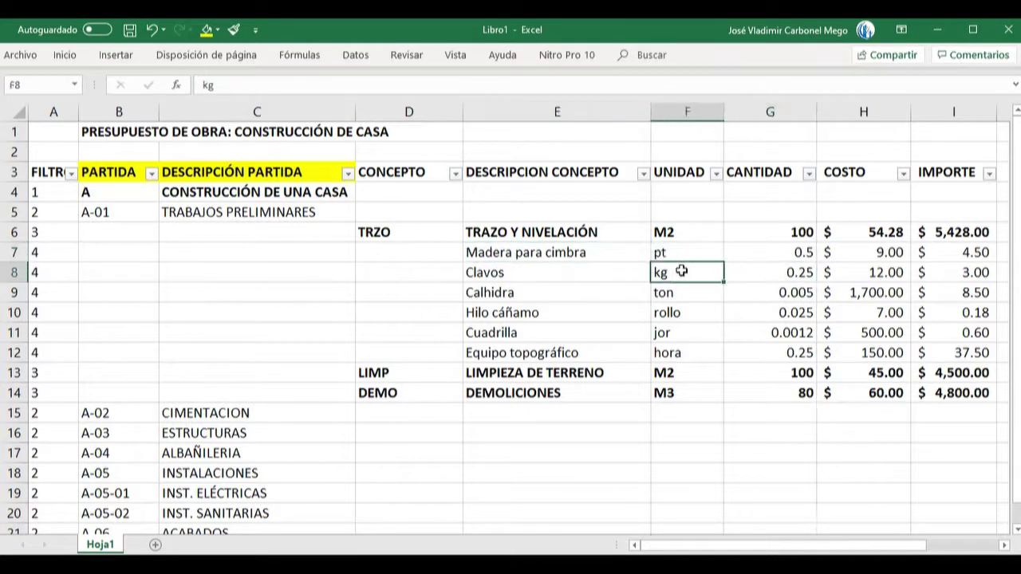
click(564, 276)
Review the quantity, unit and description of Calhidra, and the quantity and description of Hilo cáñamo.
click(782, 293)
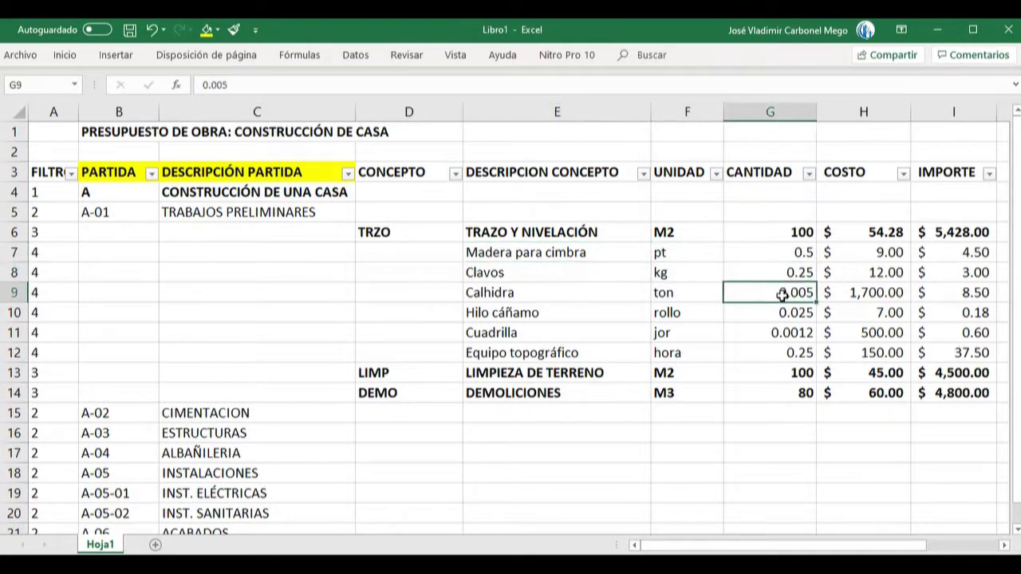
click(683, 296)
click(570, 298)
click(799, 313)
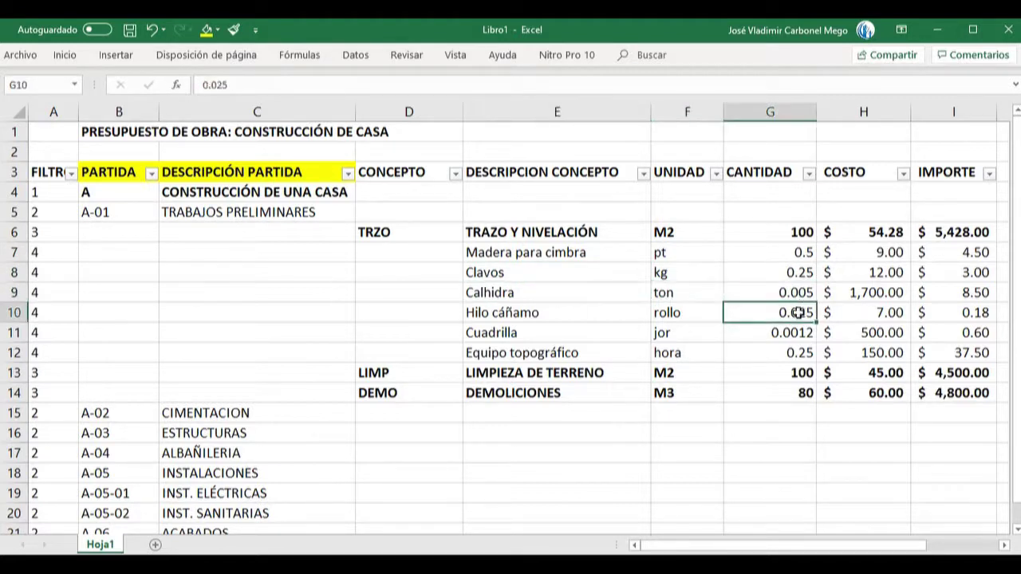
click(606, 317)
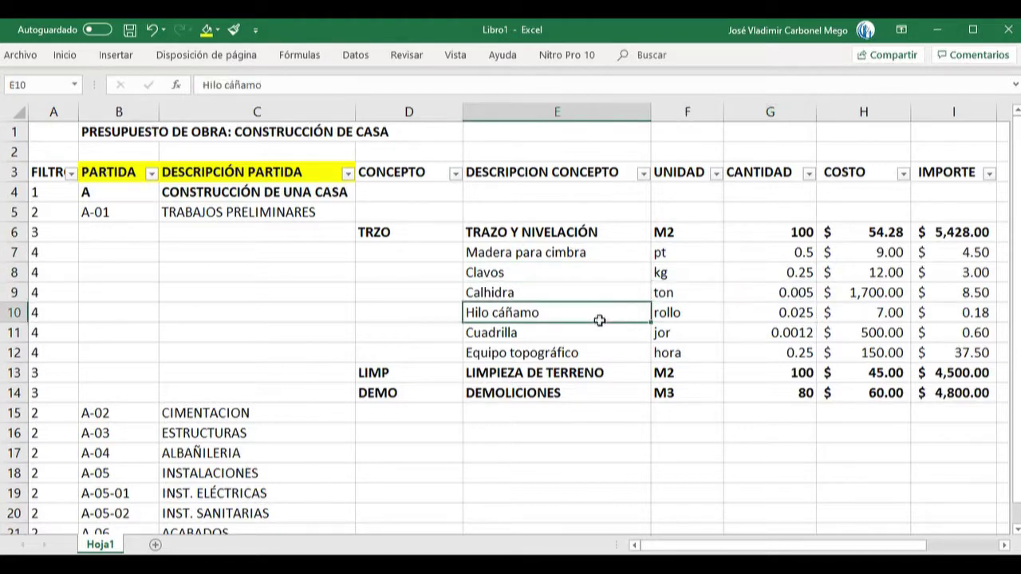
Review the quantity and unit of Cuadrilla, and the quantity, unit and description of Equipo topográfico.
click(799, 335)
click(682, 335)
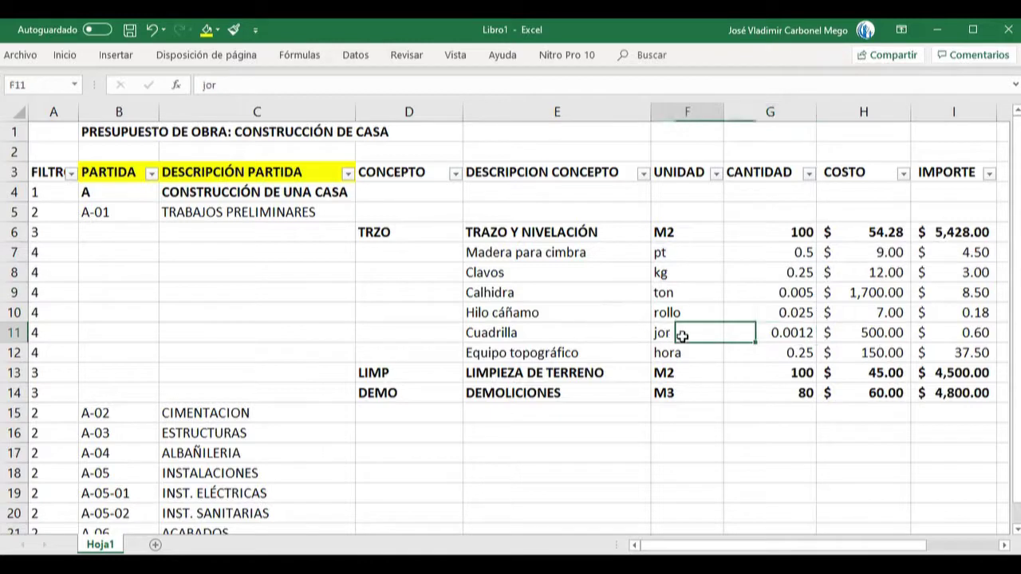
click(778, 333)
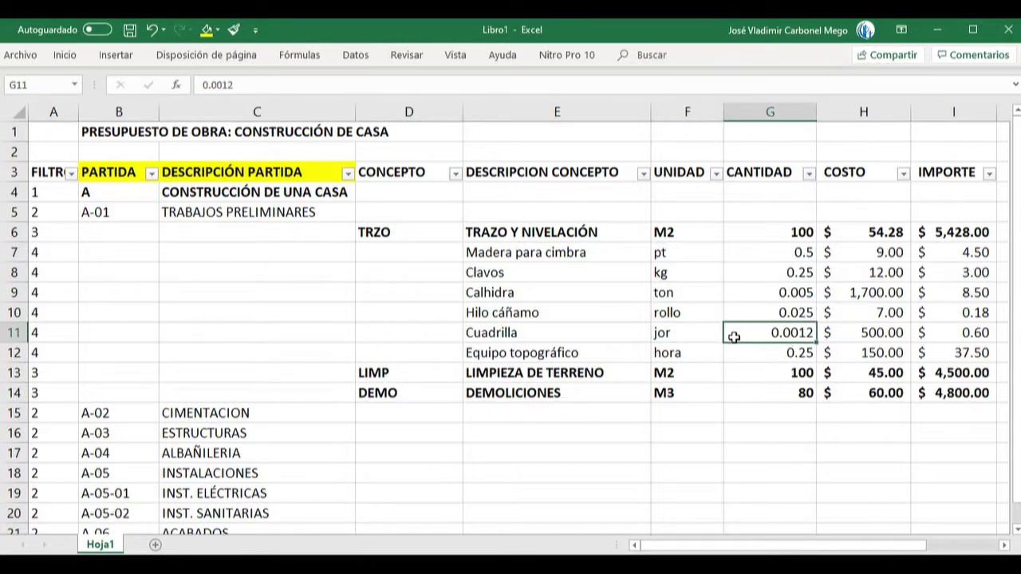
key(Left)
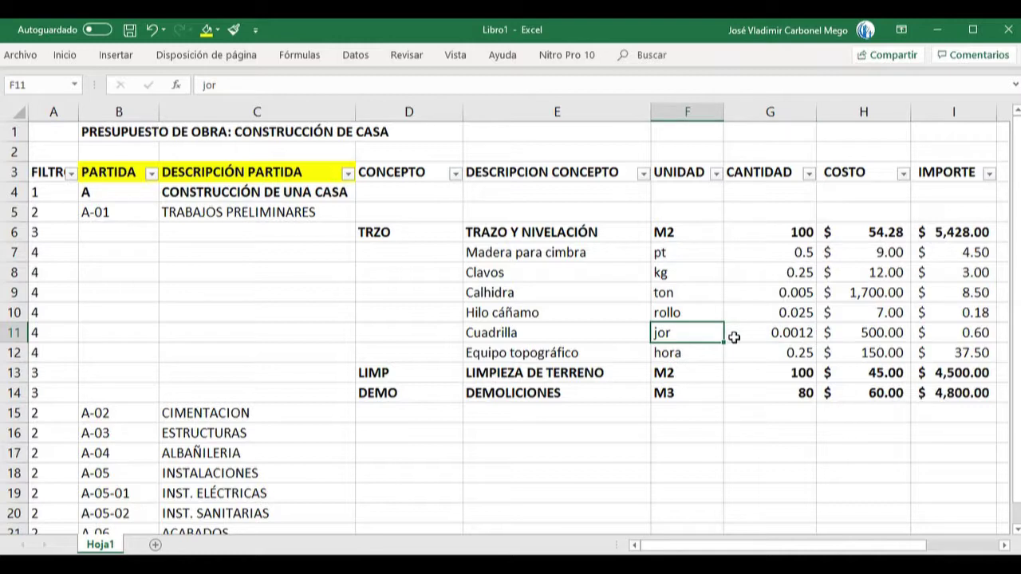
click(777, 350)
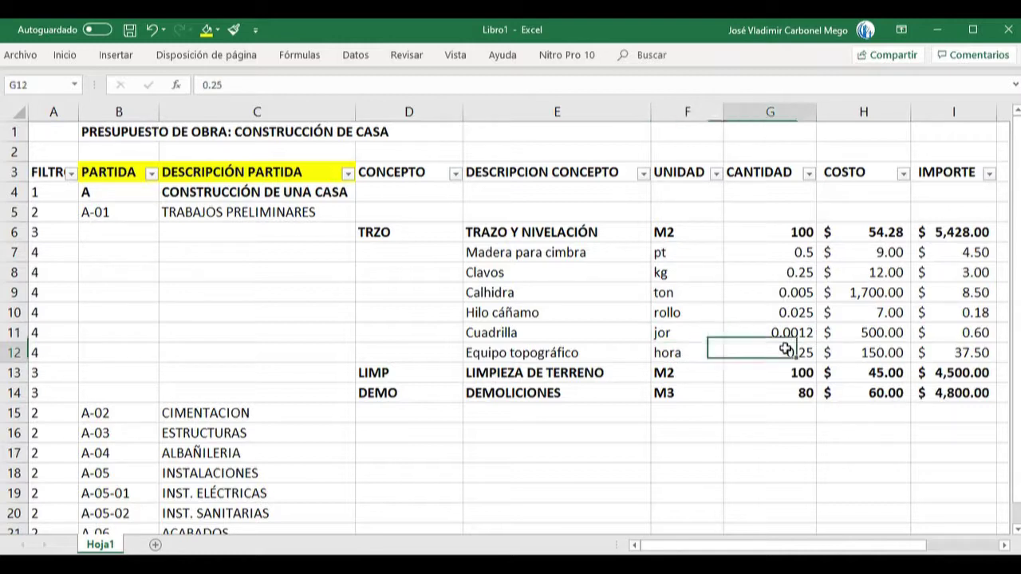
click(684, 356)
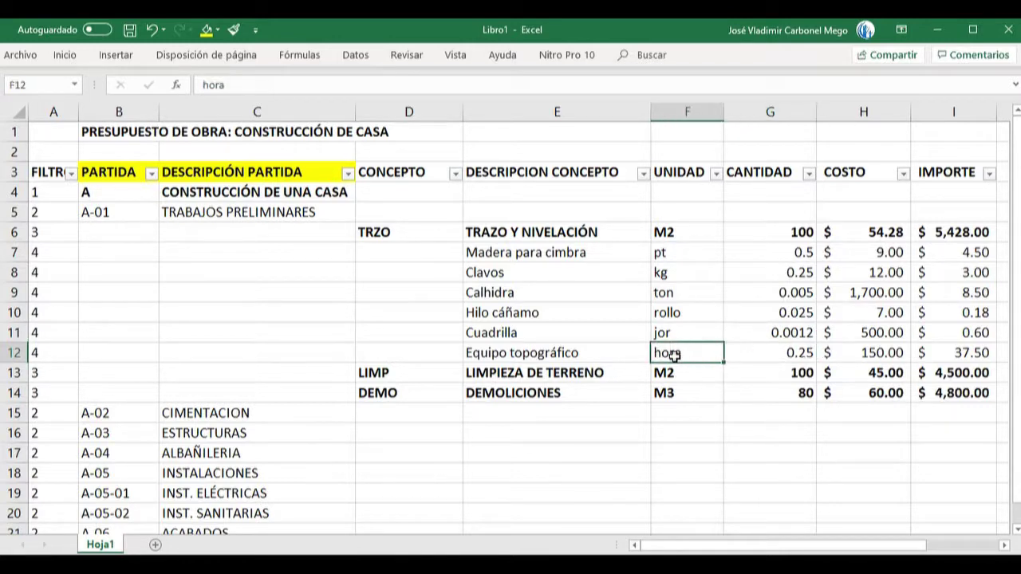
click(586, 355)
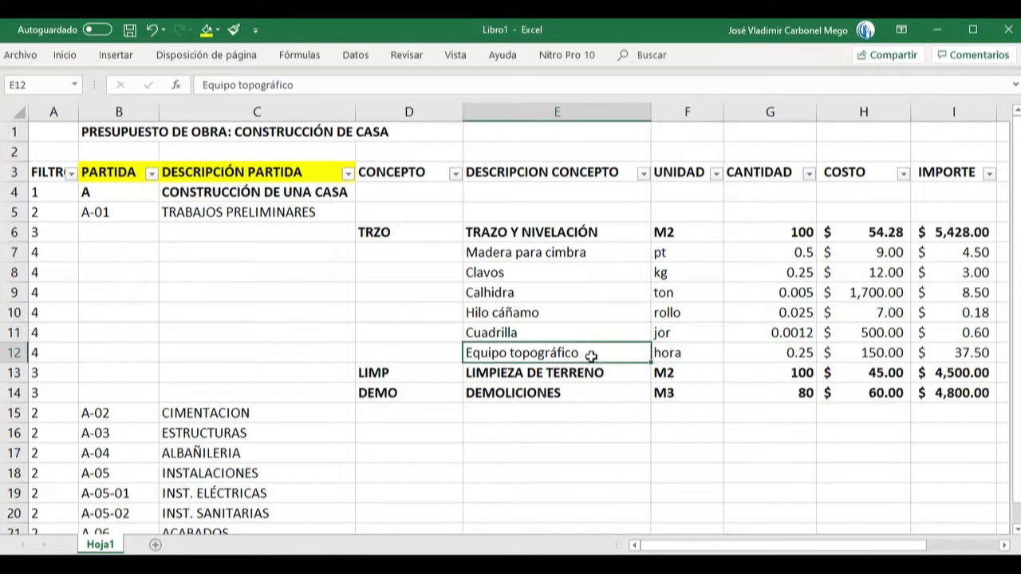
Highlight the quantities of the TRAZO Y NIVELACIÓN components together with their units and descriptions in E7:G12.
click(785, 356)
key(shift+Up)
key(shift+Up)
key(shift+Up)
key(shift+Up)
key(shift+Up)
key(shift+Left)
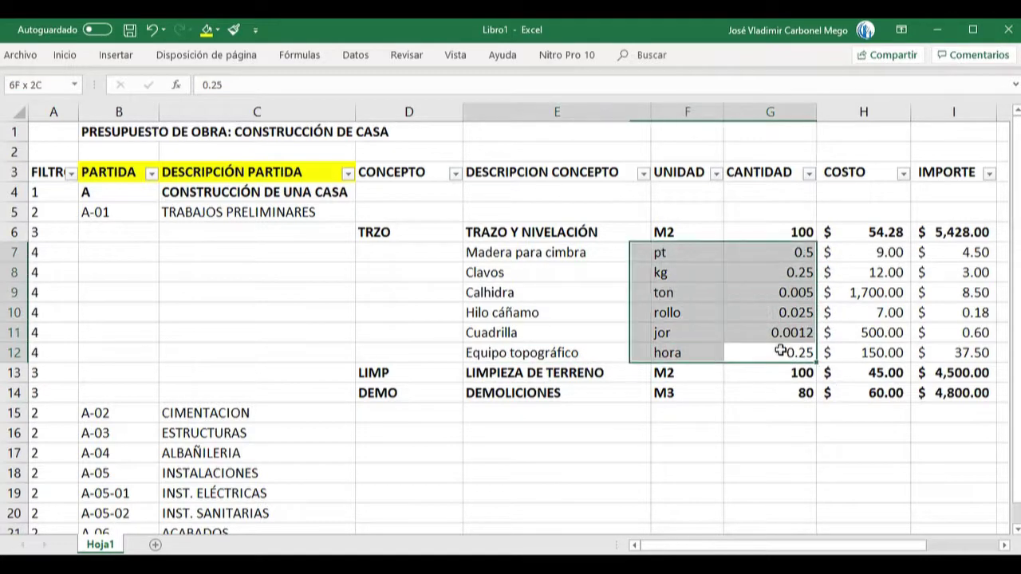
key(shift+Left)
key(shift+Left)
key(shift+Right)
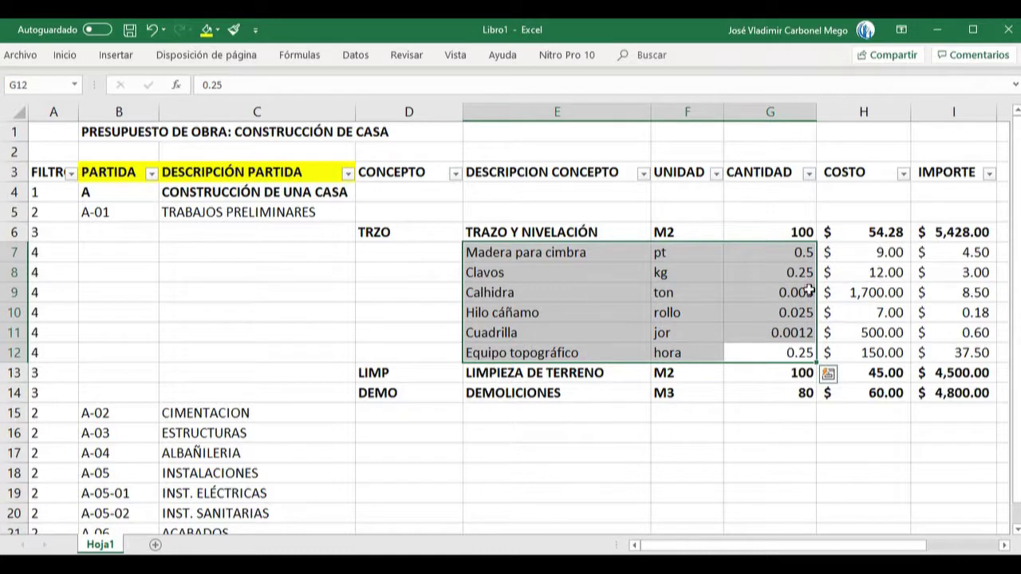
Review the cost of Madera para cimbra in H7 together with its quantity and unit.
click(868, 252)
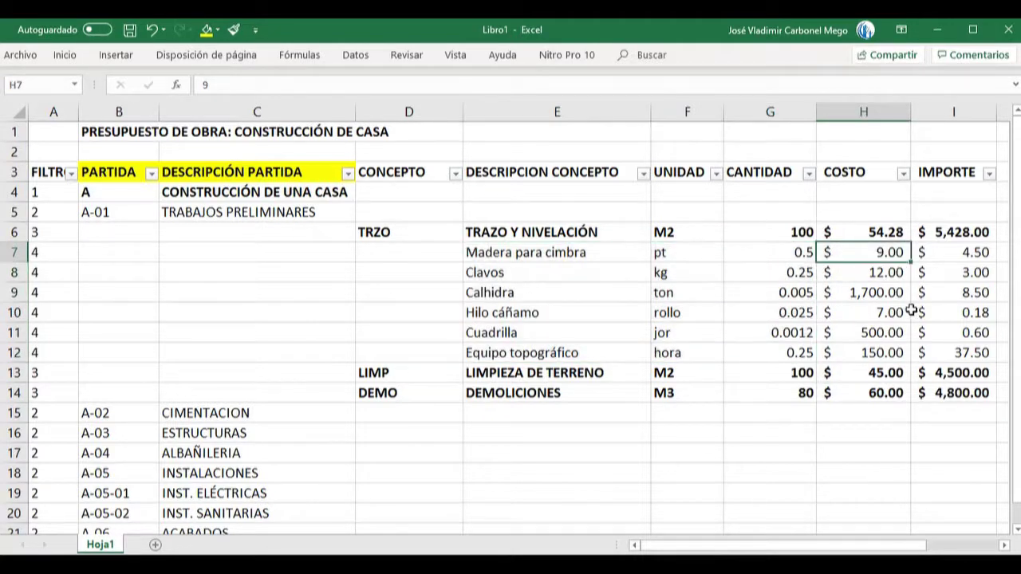
key(shift+Left)
key(shift+Left)
key(shift+Right)
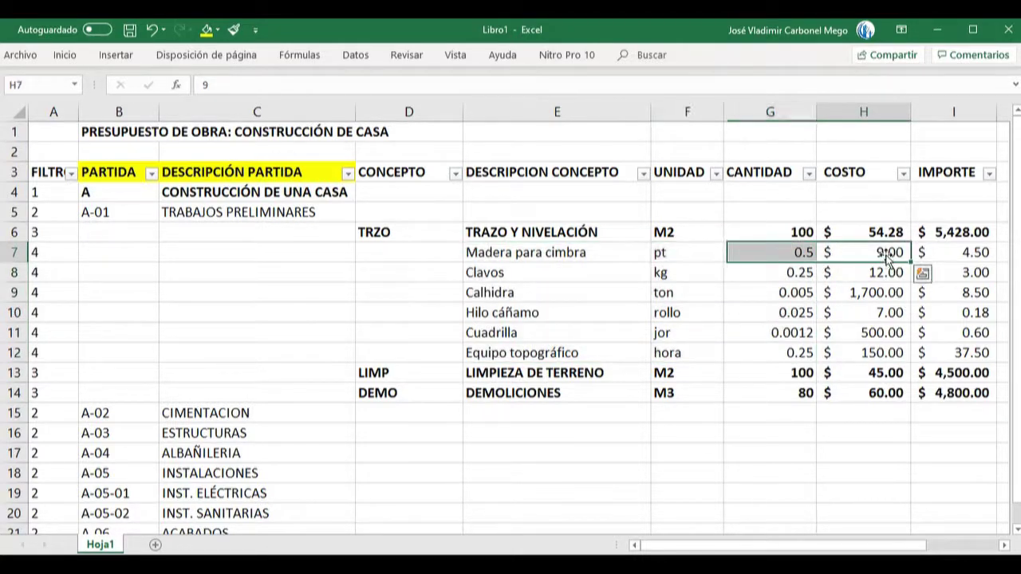
key(shift+Right)
key(Left)
key(Left)
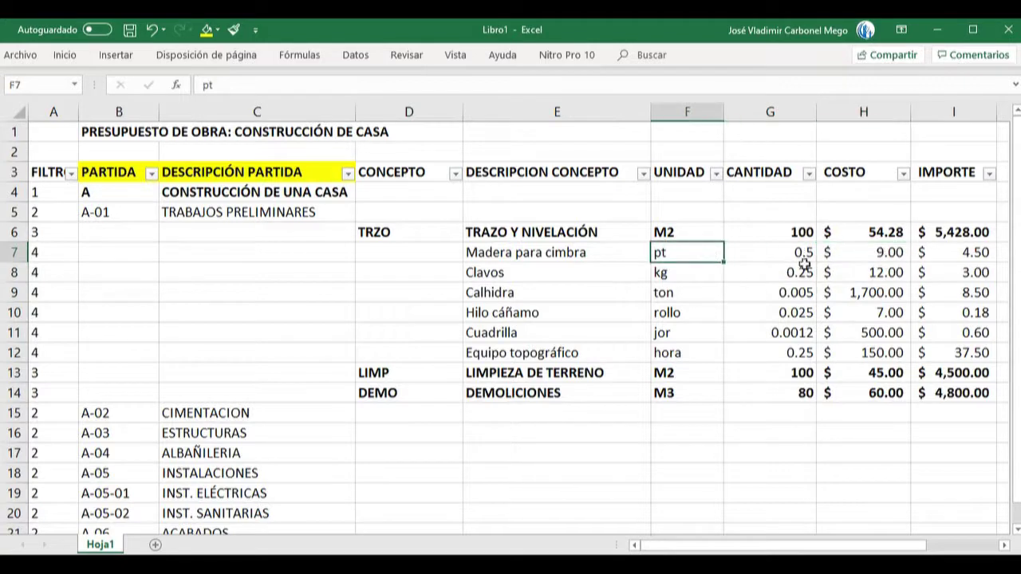
Review the cost and unit of Clavos, and the cost, unit and description of Calhidra.
click(891, 275)
click(678, 273)
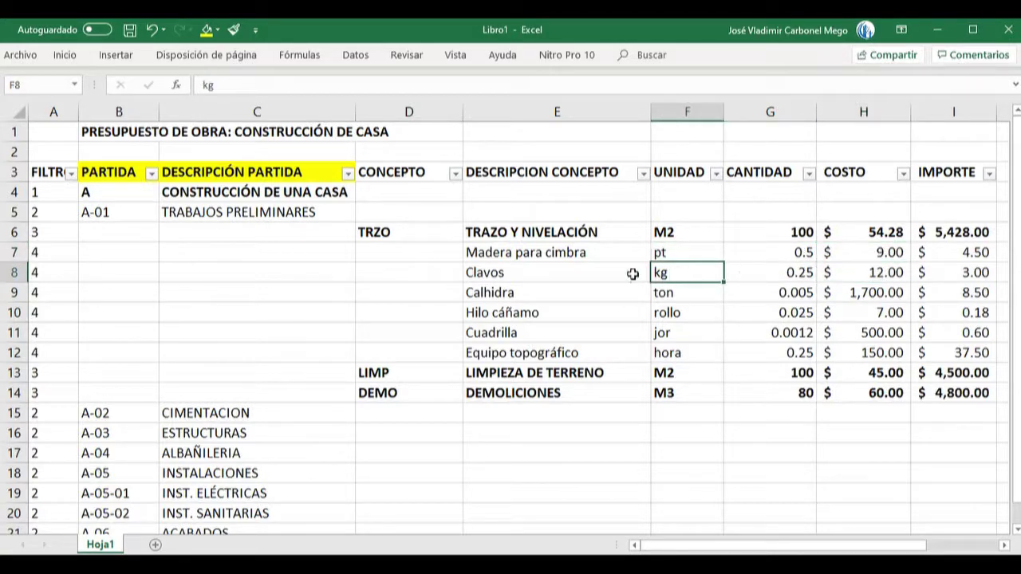
click(883, 295)
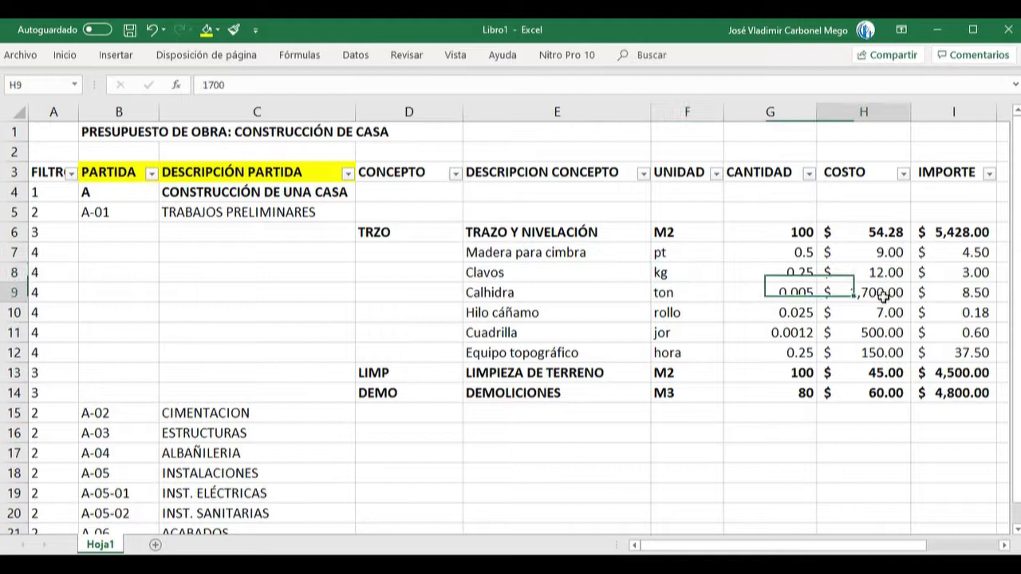
click(658, 296)
click(594, 295)
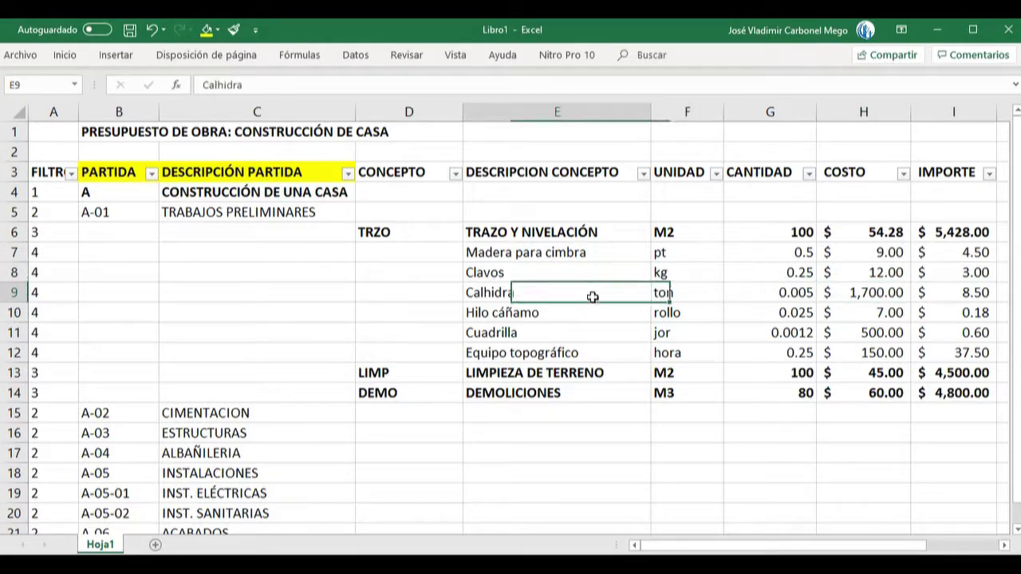
Review the costs of Calhidra, Hilo cáñamo and Cuadrilla in the COSTO column.
click(871, 333)
key(Up)
key(Up)
key(Down)
key(Down)
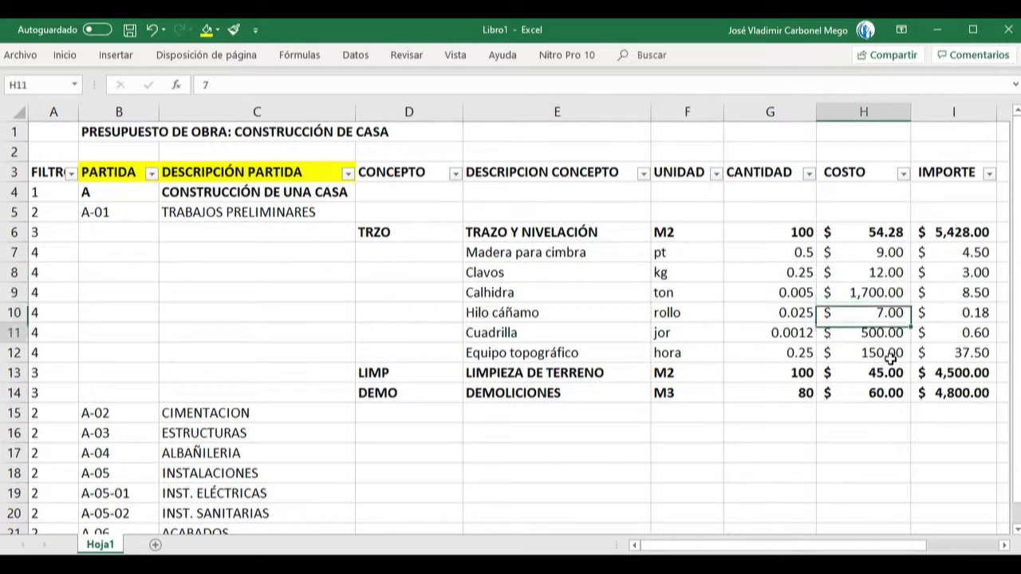
Highlight the component amounts in I7:I12 and relate them to the unit cost of TRAZO Y NIVELACIÓN in H6.
key(Right)
key(Up)
key(Up)
key(Up)
key(Up)
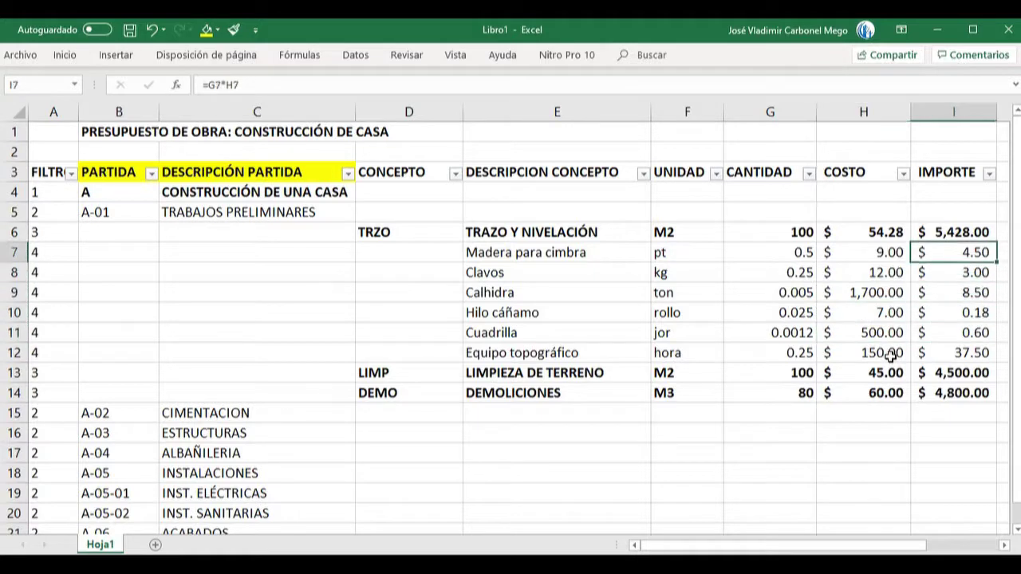
key(shift+Down)
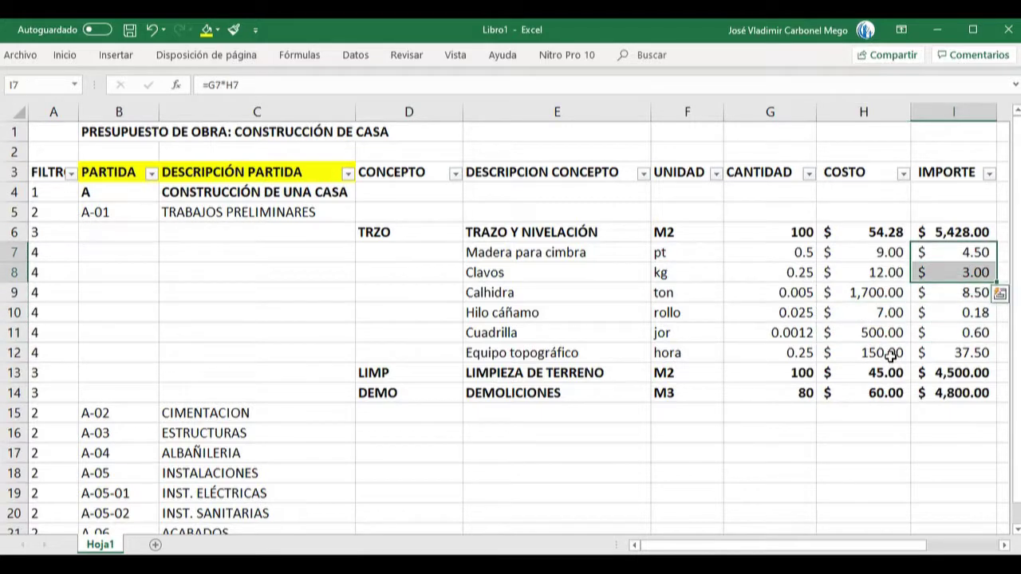
key(shift+Down)
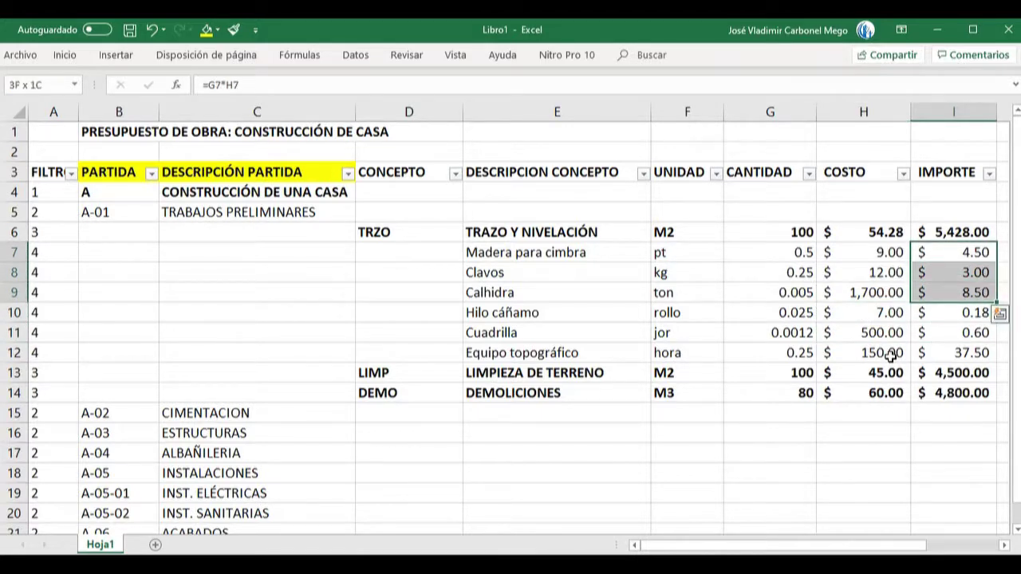
key(shift+Down)
key(shift+Down)
key(shift+Down)
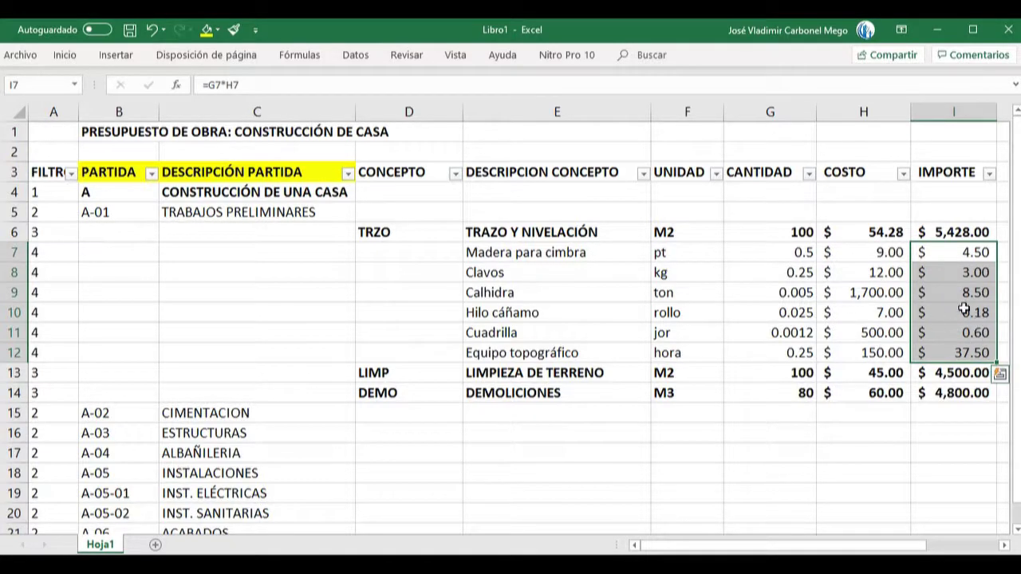
click(875, 233)
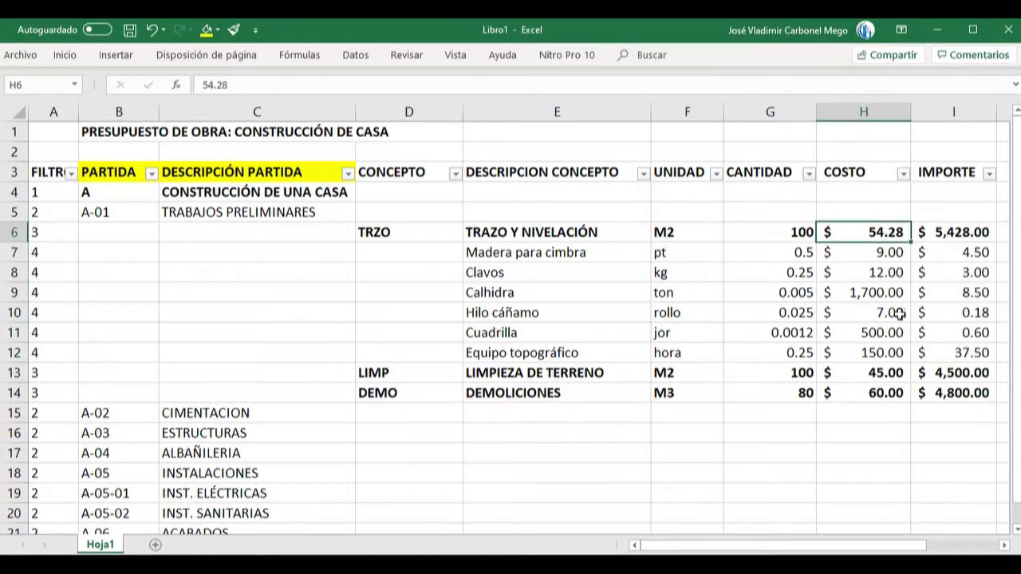
Highlight the full component breakdown in E7:I12 and relate it to the unit and description of TRAZO Y NIVELACIÓN.
drag(582, 252, 943, 345)
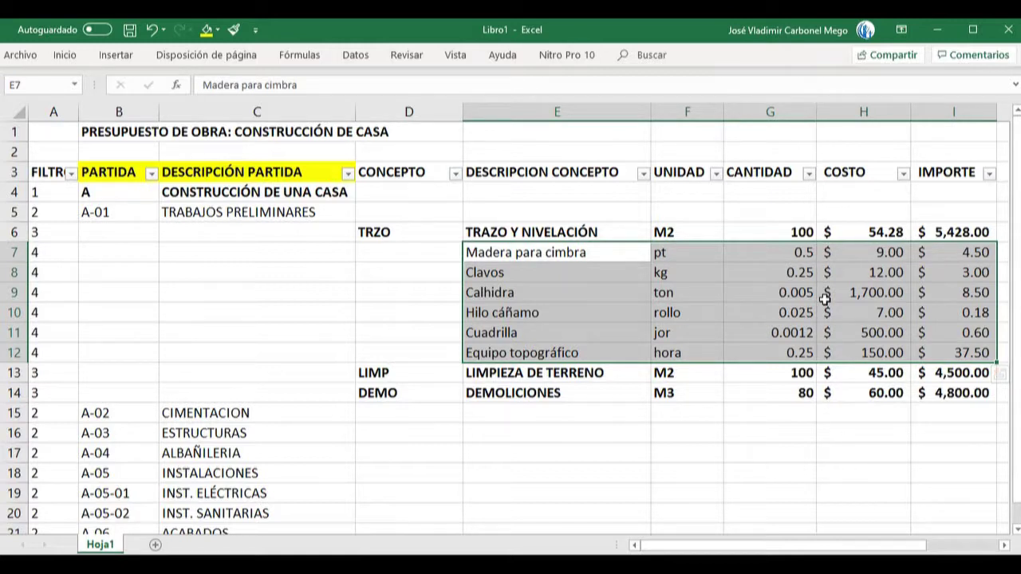
click(676, 233)
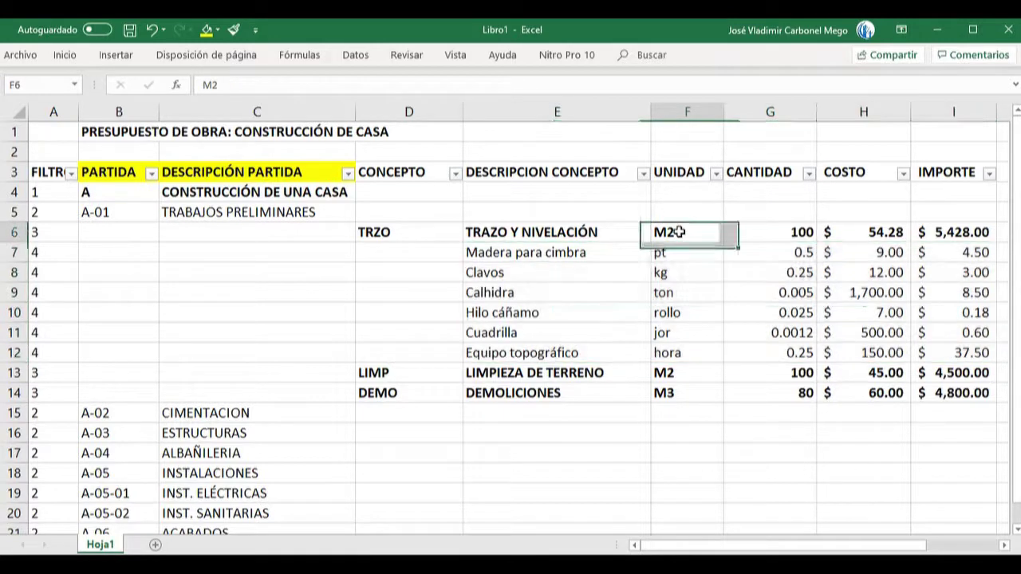
click(571, 231)
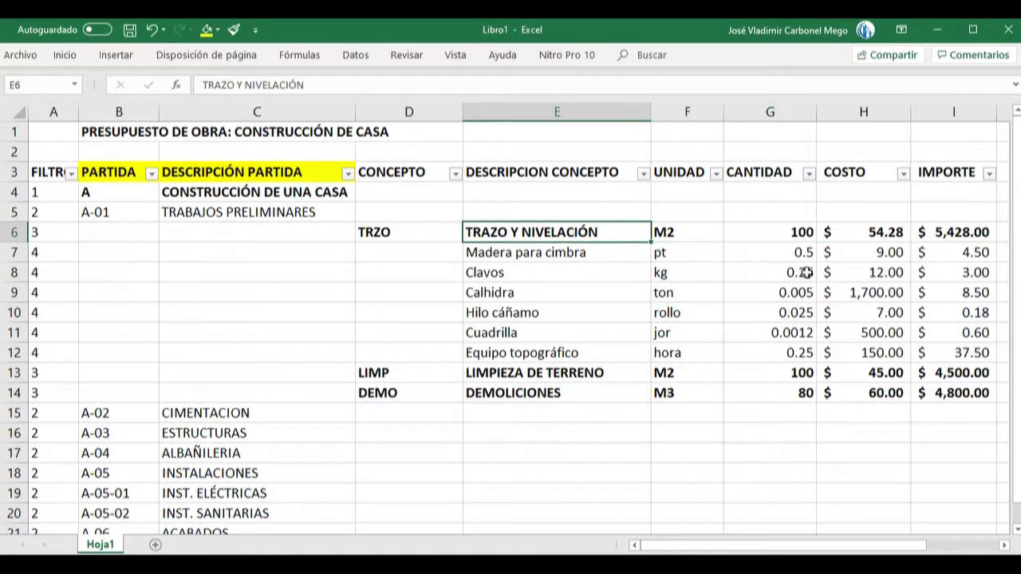
Trace the component amounts in I7:I12 to the unit cost in H6, its quantity in G6 and the amount in I6.
drag(925, 254, 940, 352)
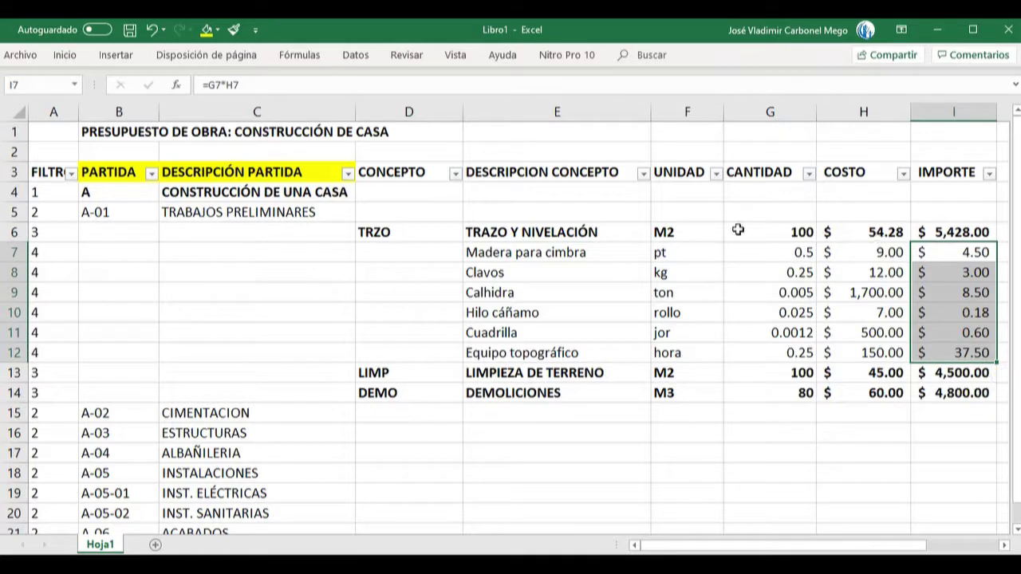
click(880, 231)
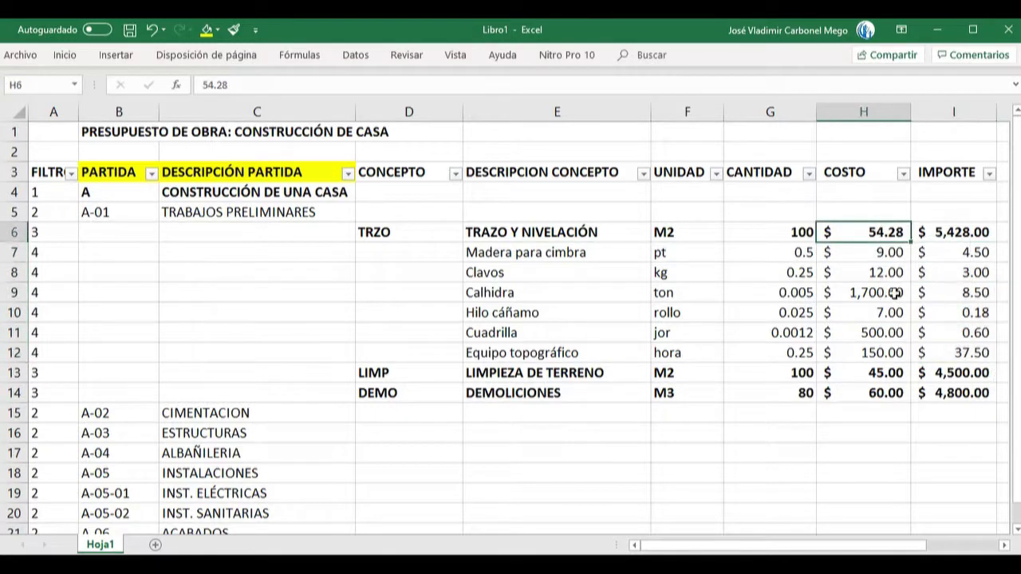
key(shift+Left)
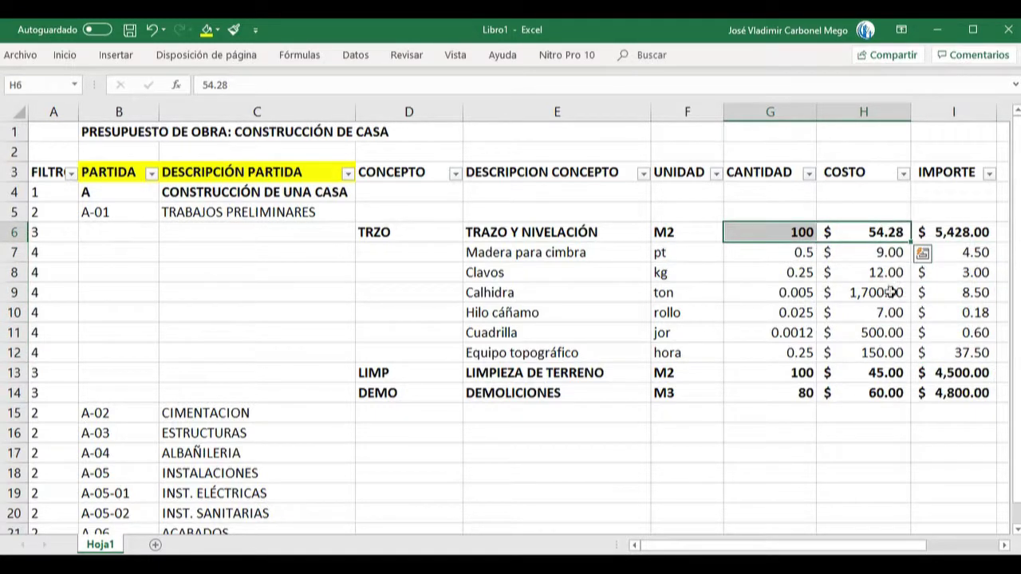
click(958, 233)
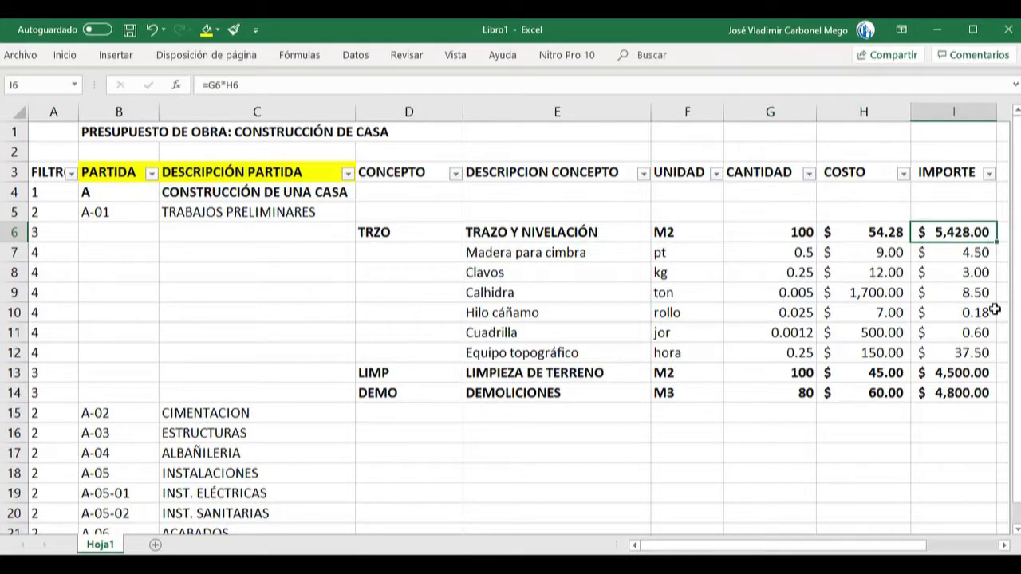
Select the component breakdown of TRAZO Y NIVELACIÓN in E7:I12, from Madera para cimbra through the Equipo topográfico amount.
key(Down)
key(Left)
key(Left)
key(Left)
key(Left)
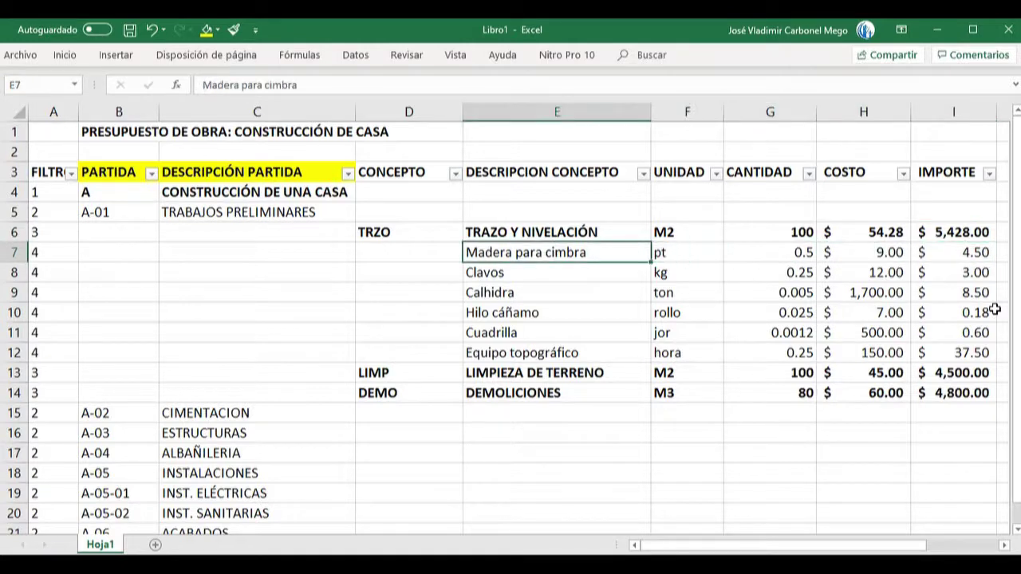
key(shift+Down)
key(shift+Down)
key(shift+Down)
key(shift+Down)
key(shift+Down)
key(shift+Right)
key(shift+Right)
key(shift+Right)
key(shift+Right)
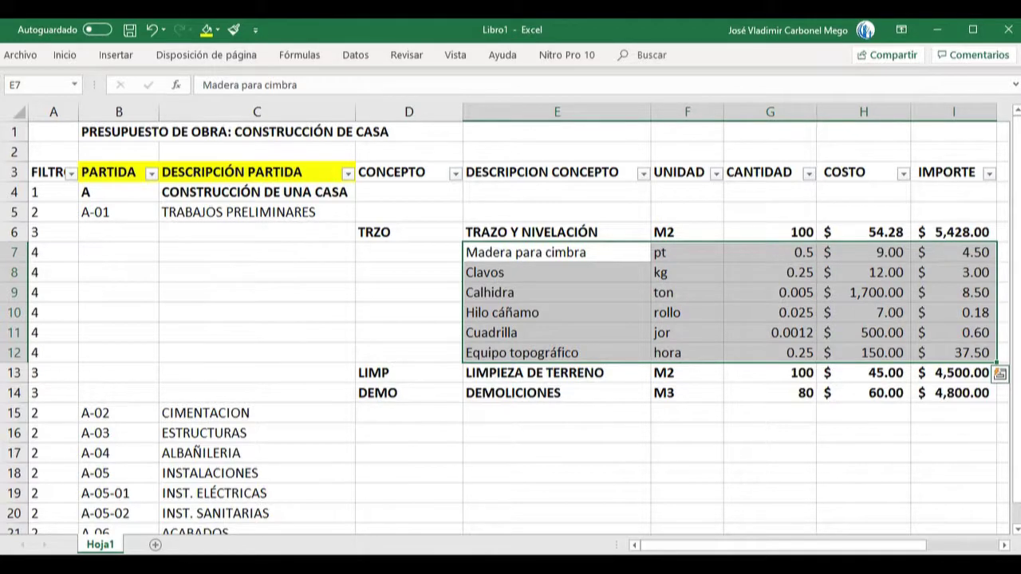
Switch to analisisprecios.pdf in Nitro Pro and examine the header and Materiales section of the Trazo y nivelación price analysis.
key(alt+Tab)
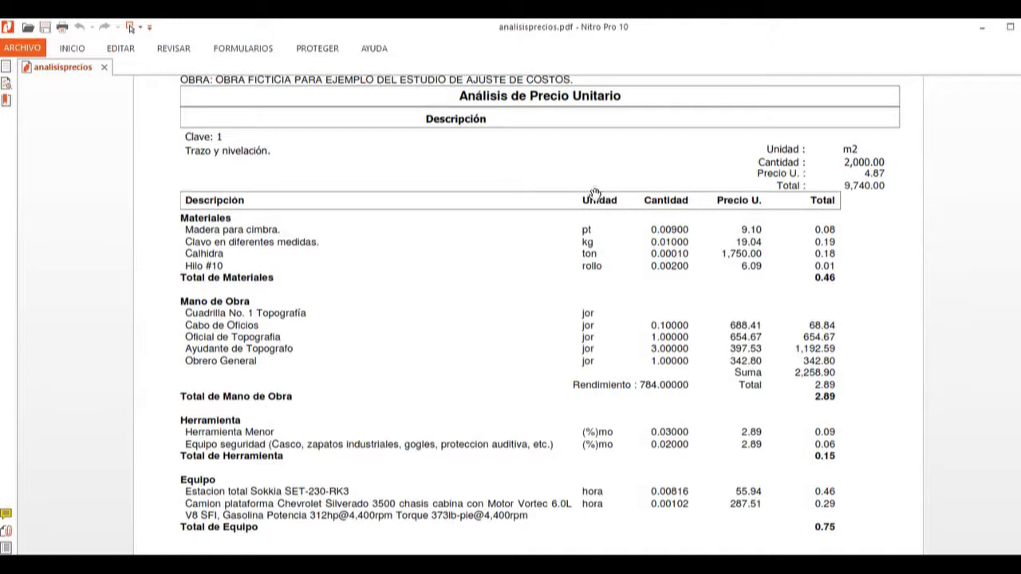
scroll(499, 175, down, 1)
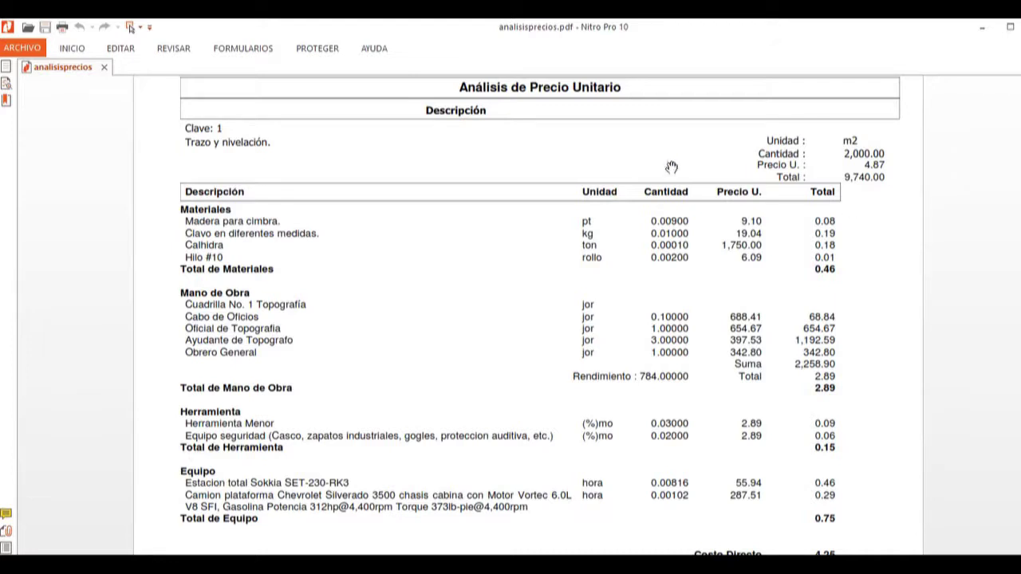
mouse_move(451, 268)
mouse_down()
mouse_move(447, 244)
mouse_move(454, 280)
mouse_up()
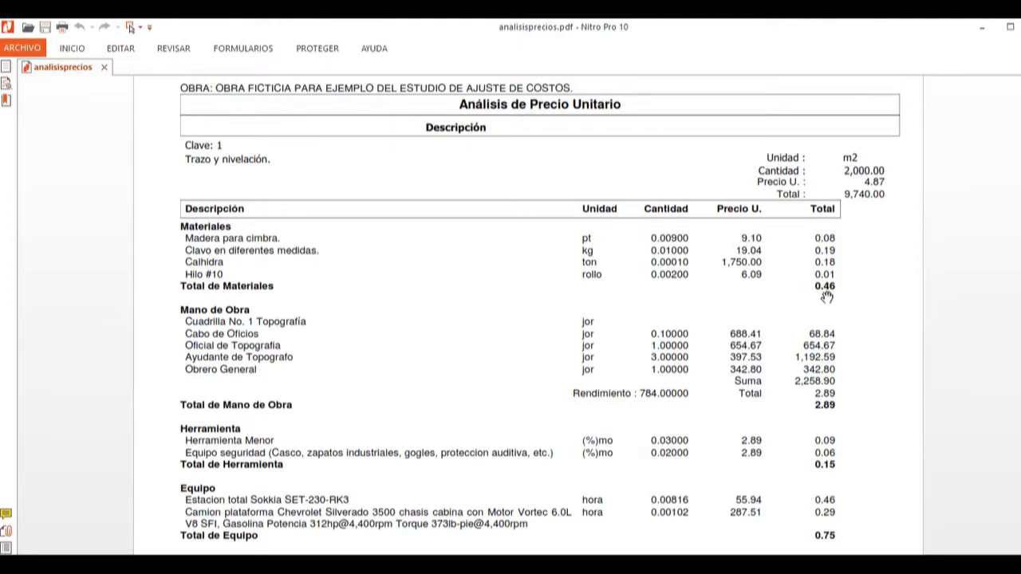
drag(823, 299, 827, 284)
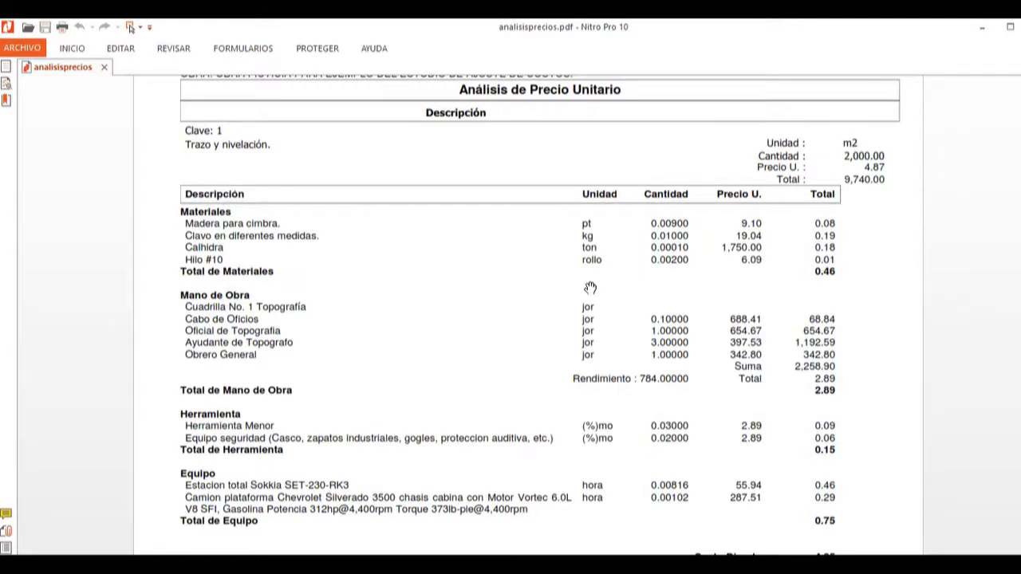
Examine the Mano de Obra, Herramienta and Equipo sections of the Trazo y nivelación unit price analysis.
scroll(611, 358, down, 1)
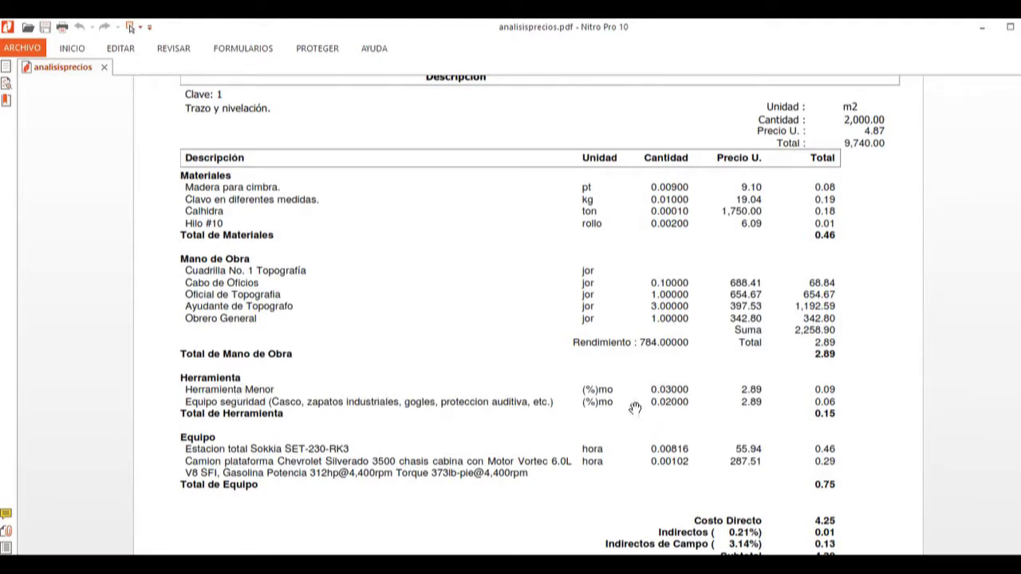
drag(666, 417, 655, 429)
drag(207, 477, 219, 453)
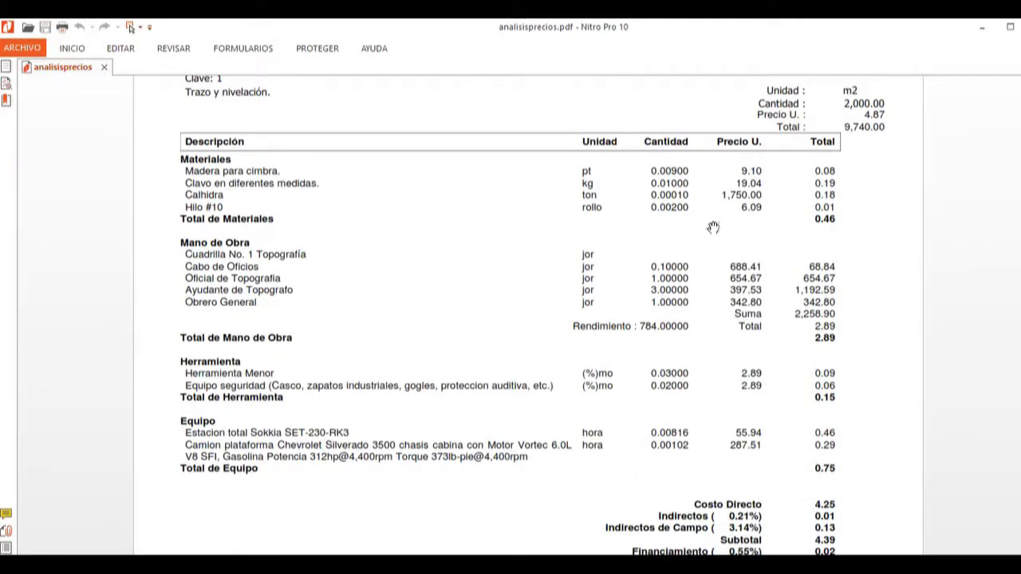
scroll(598, 279, up, 1)
scroll(792, 490, down, 2)
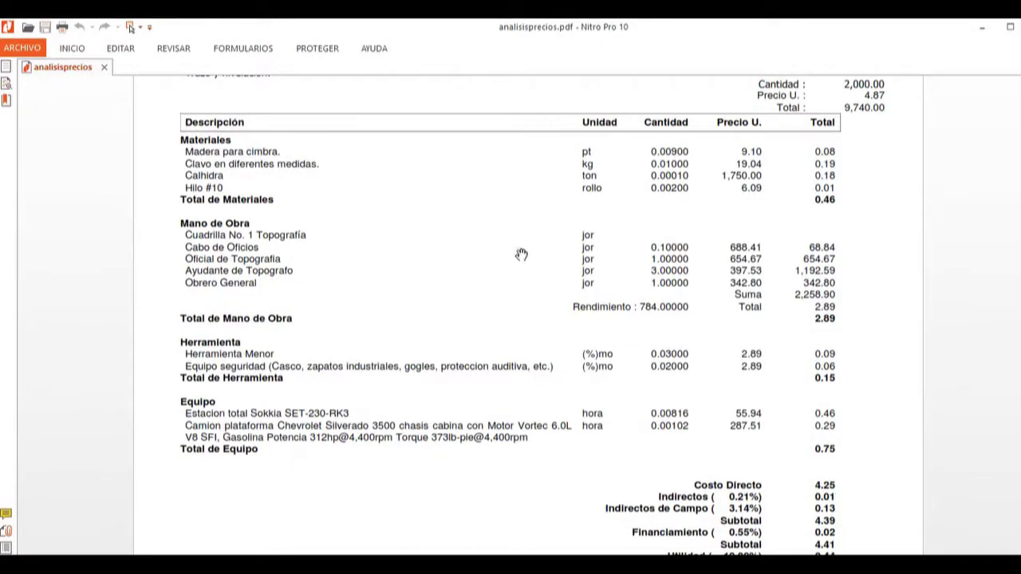
scroll(537, 401, up, 2)
scroll(543, 323, down, 1)
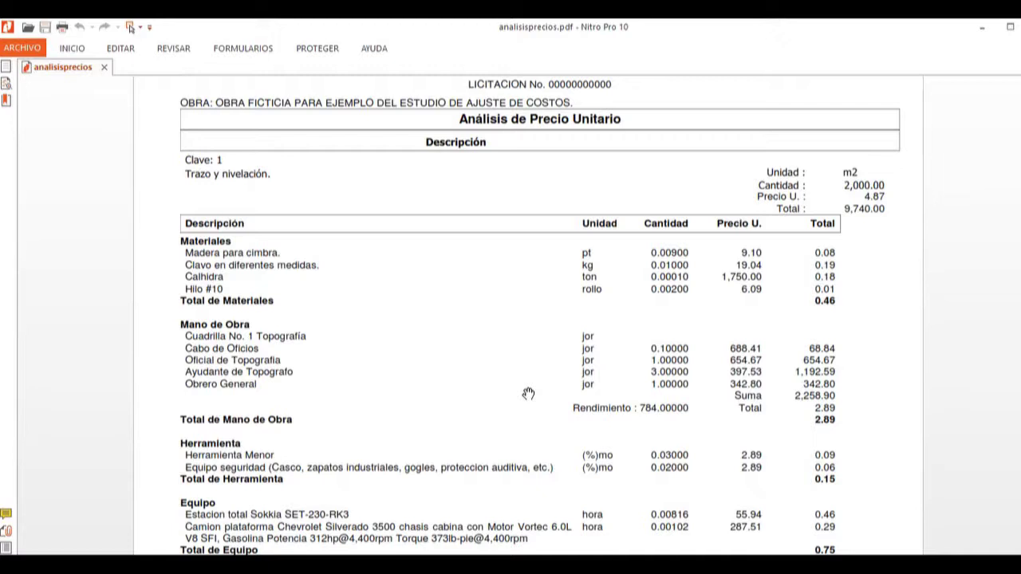
scroll(574, 358, down, 2)
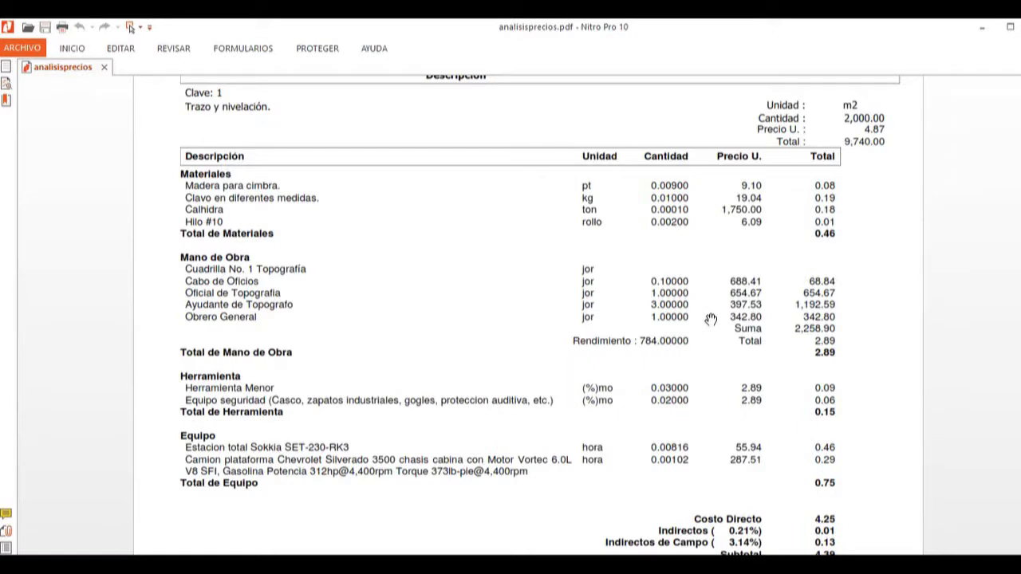
Examine the closing cost lines of the analysis, from Costo Directo and Indirectos through Utilidad to Precio Unitario.
drag(731, 510, 712, 460)
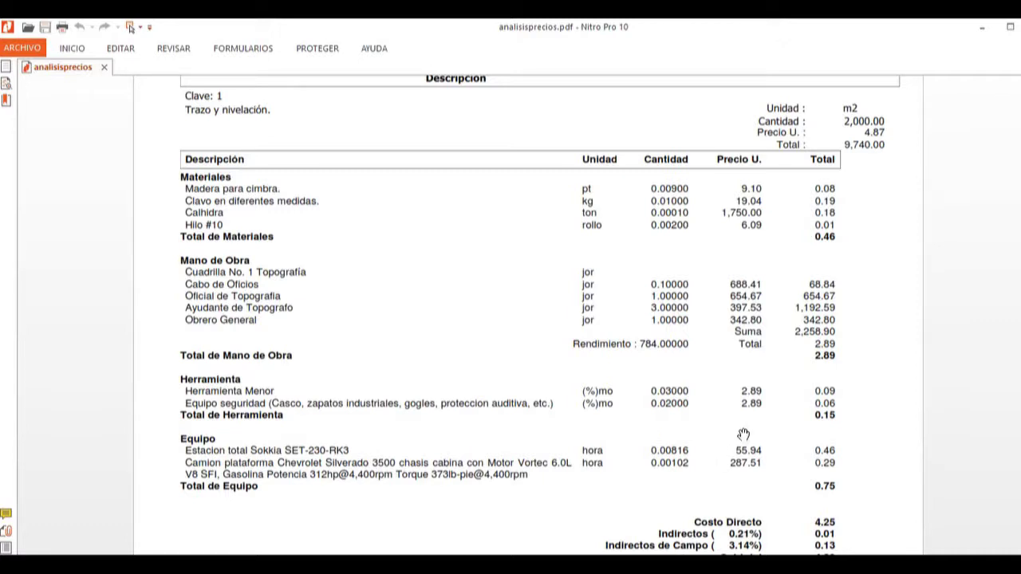
drag(702, 476, 707, 278)
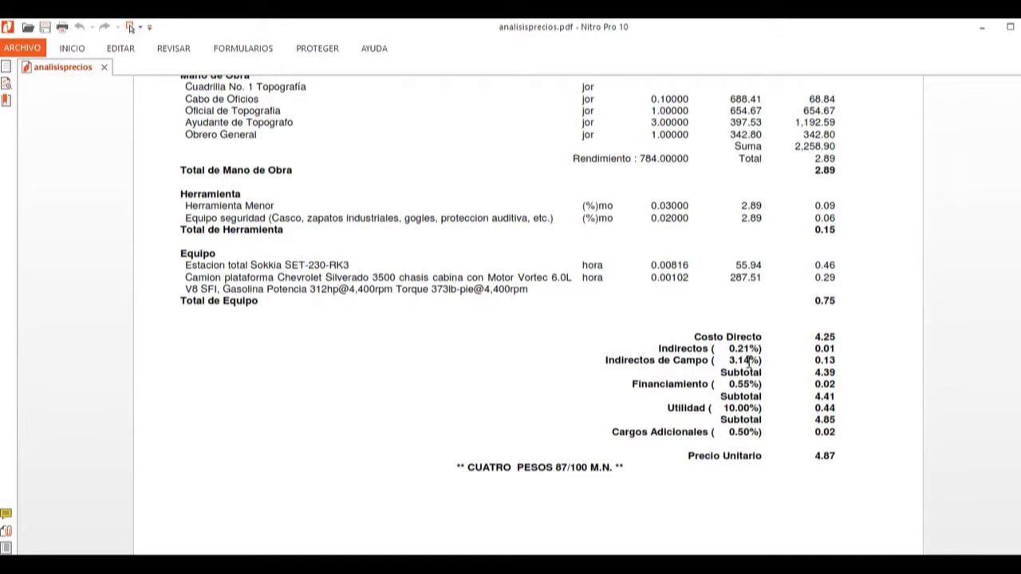
drag(706, 413, 682, 386)
click(680, 386)
double_click(815, 455)
scroll(527, 319, up, 5)
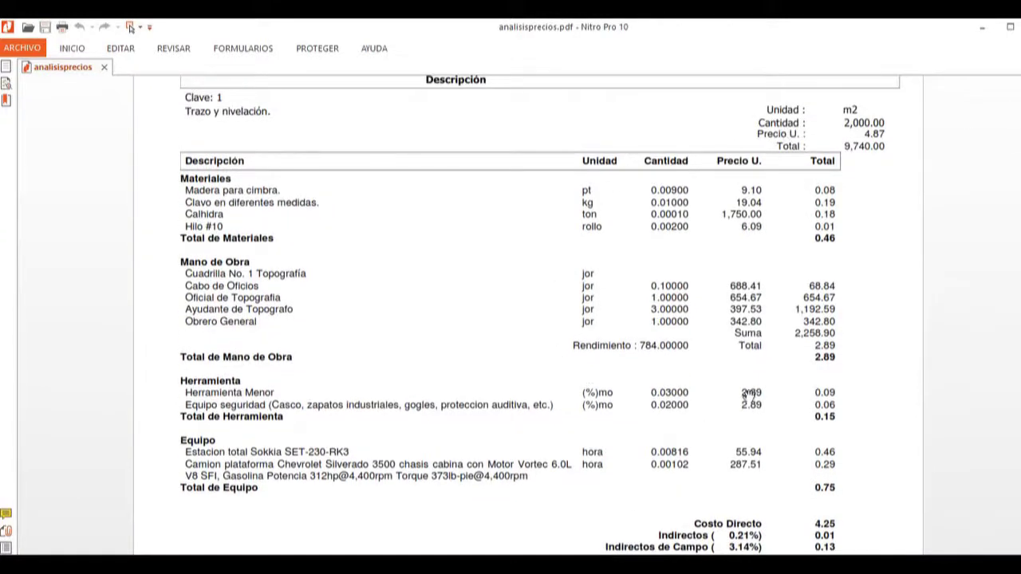
Switch back to the Libro1 budget in Excel and examine the unit cost and description of the TRAZO Y NIVELACIÓN concept.
scroll(527, 319, up, 1)
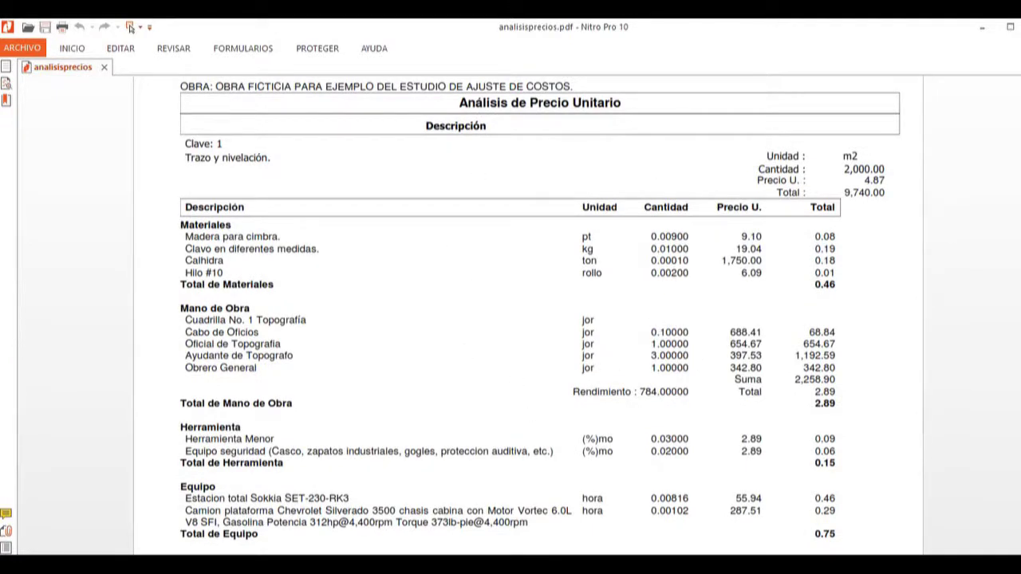
key(alt+Tab)
click(869, 255)
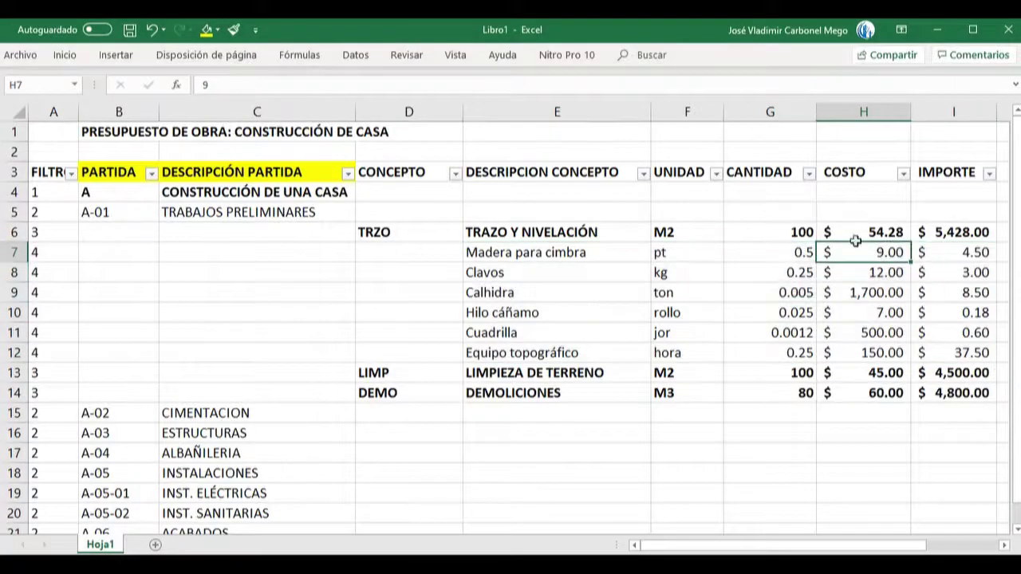
click(857, 234)
click(498, 233)
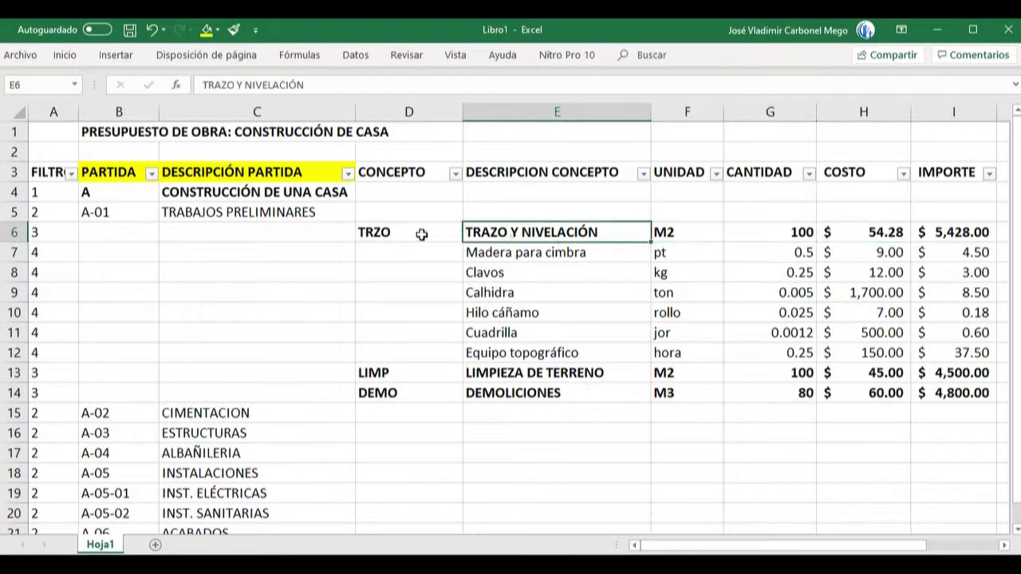
Review the budget levels from TRABAJOS PRELIMINARES up through CONSTRUCCIÓN DE UNA CASA to the title, and return to analisisprecios.pdf in Nitro Pro.
click(244, 217)
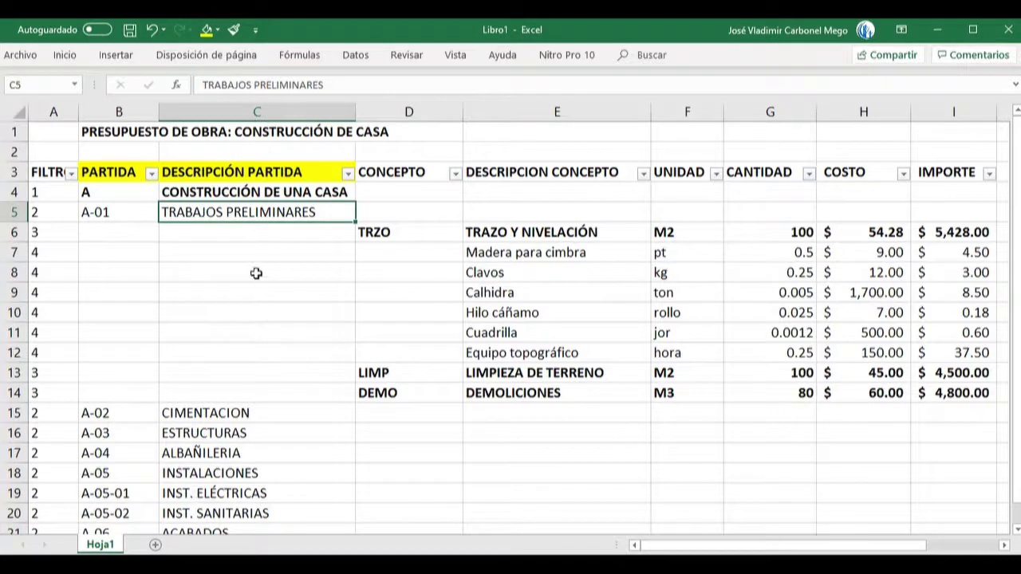
click(216, 195)
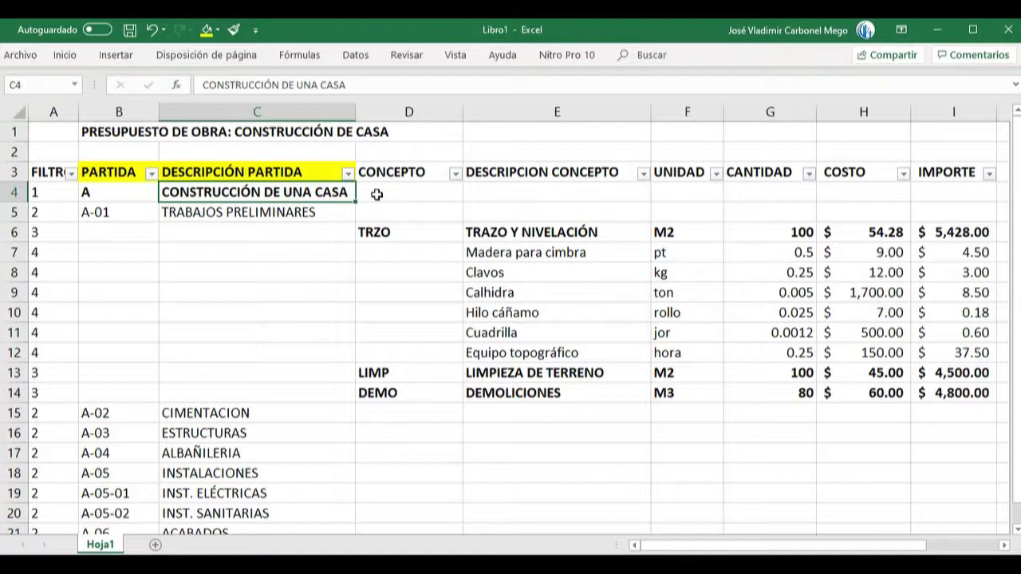
click(295, 132)
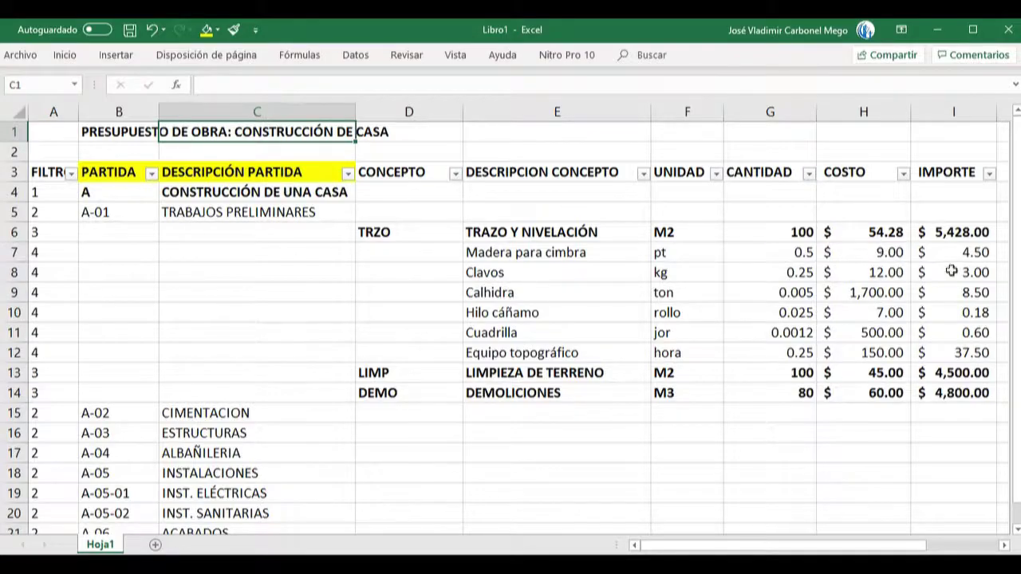
key(alt+Tab)
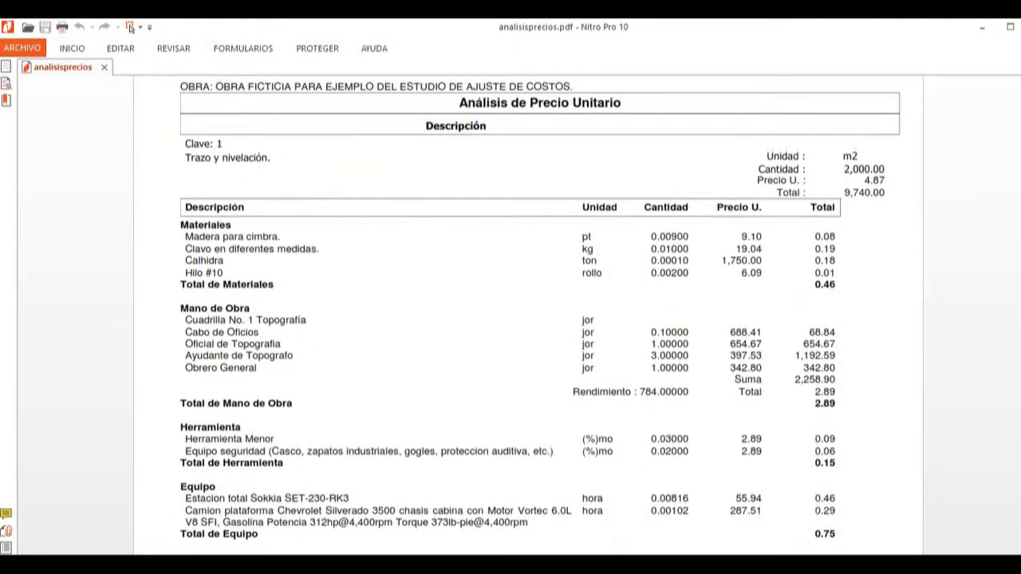